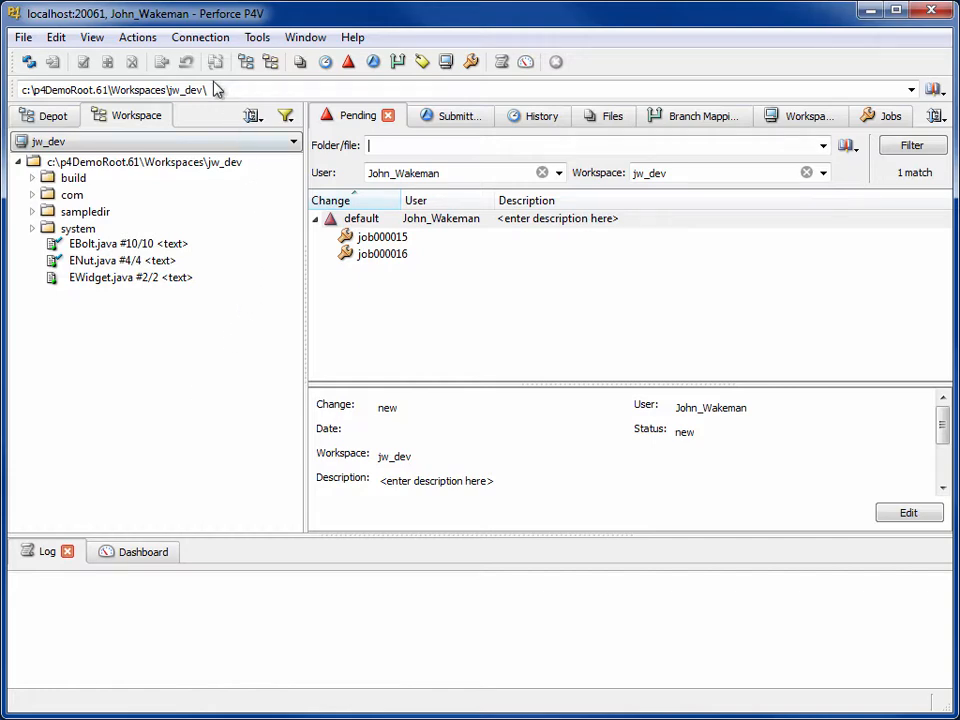
Open the Connection menu to reach the option for taking jw_dev offline.
left_click(206, 41)
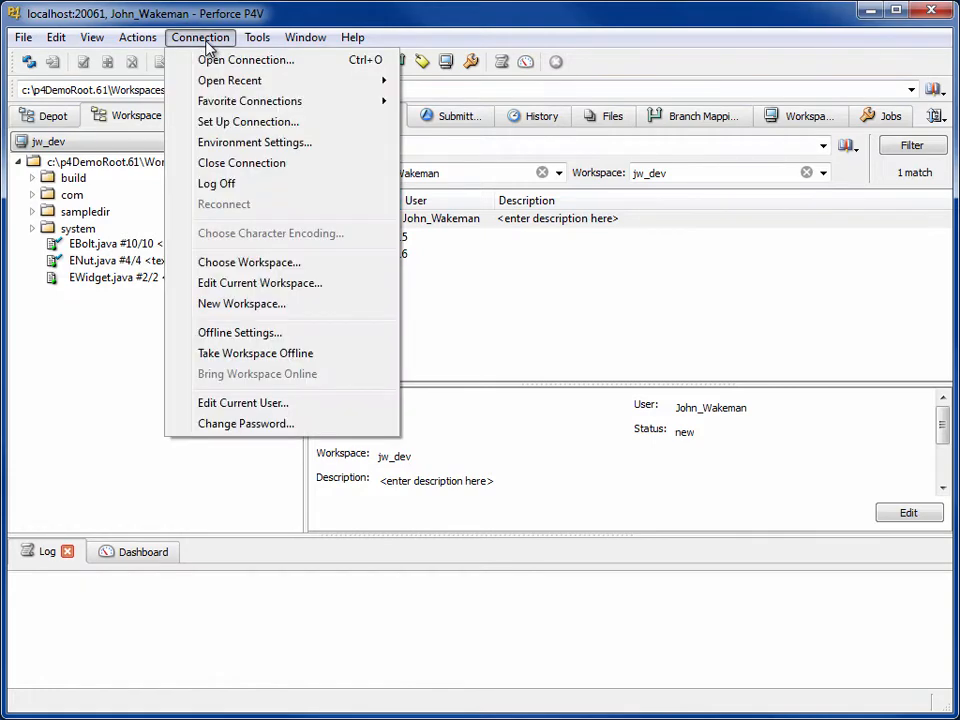
Choose Take Workspace Offline and accept the prompt to configure offline settings first.
left_click(349, 355)
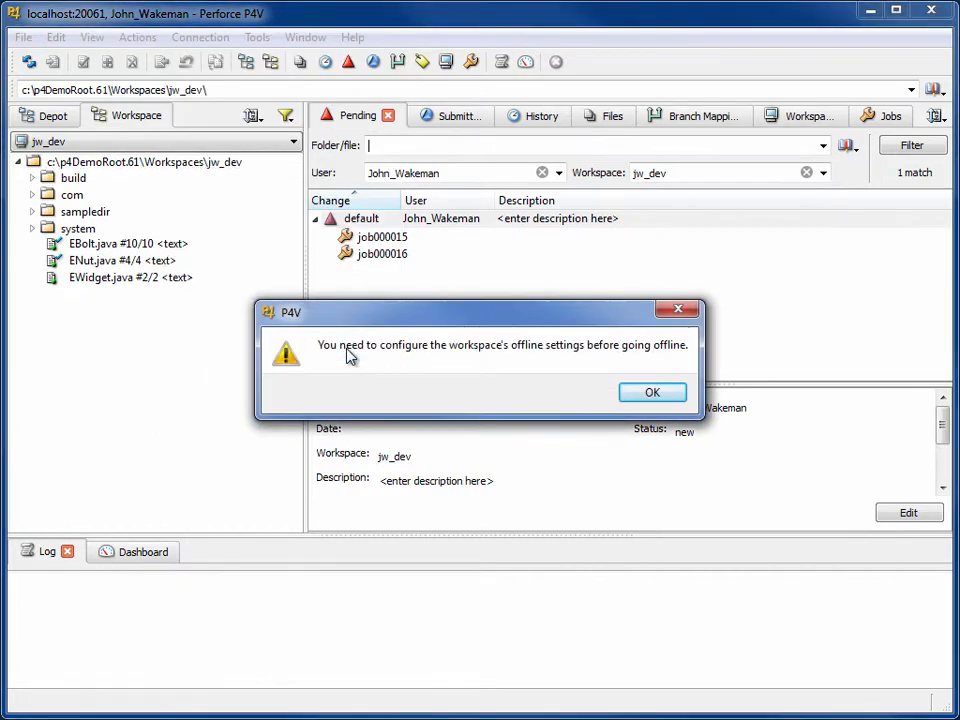
left_click(632, 392)
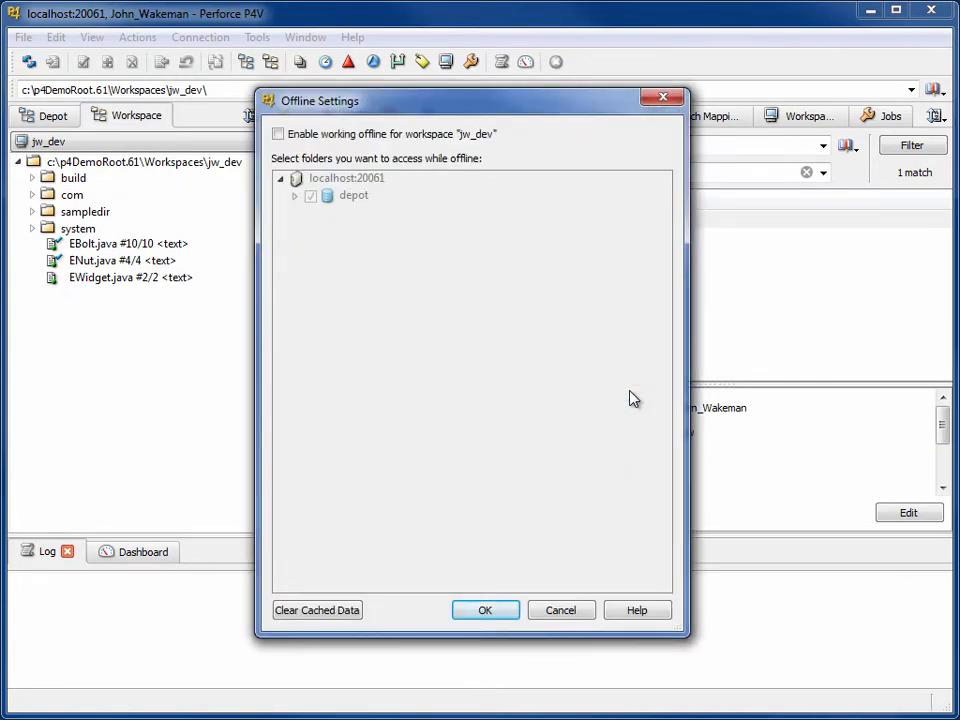
Enable offline work for jw_dev, excluding build, com, sampledir and system under depot/Talkhouse/rel1.0.
left_click(283, 137)
left_click(295, 196)
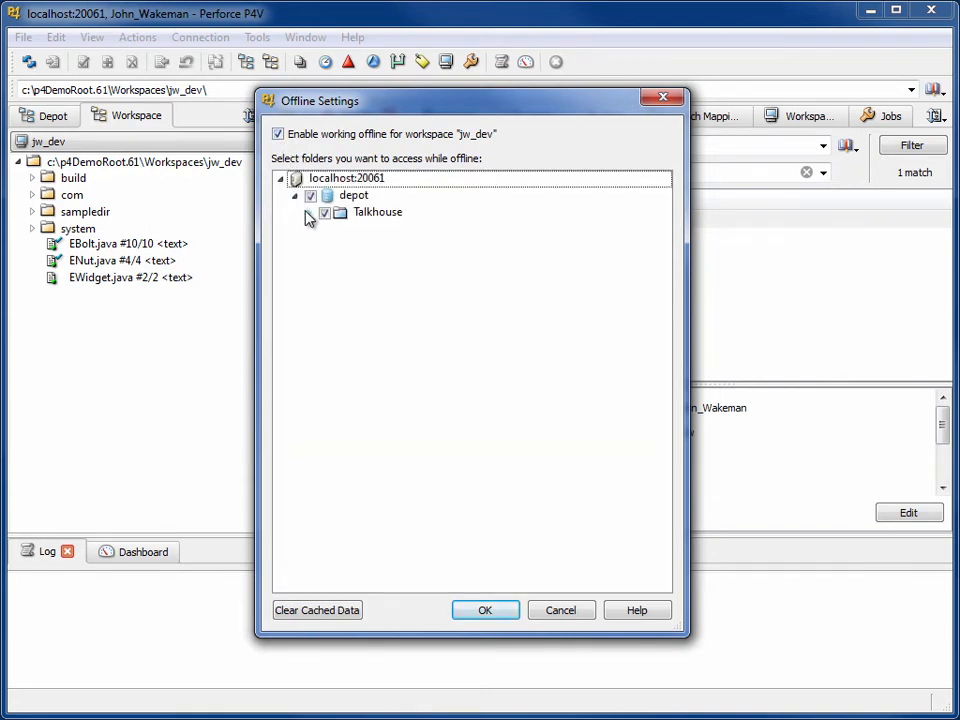
left_click(309, 213)
left_click(323, 230)
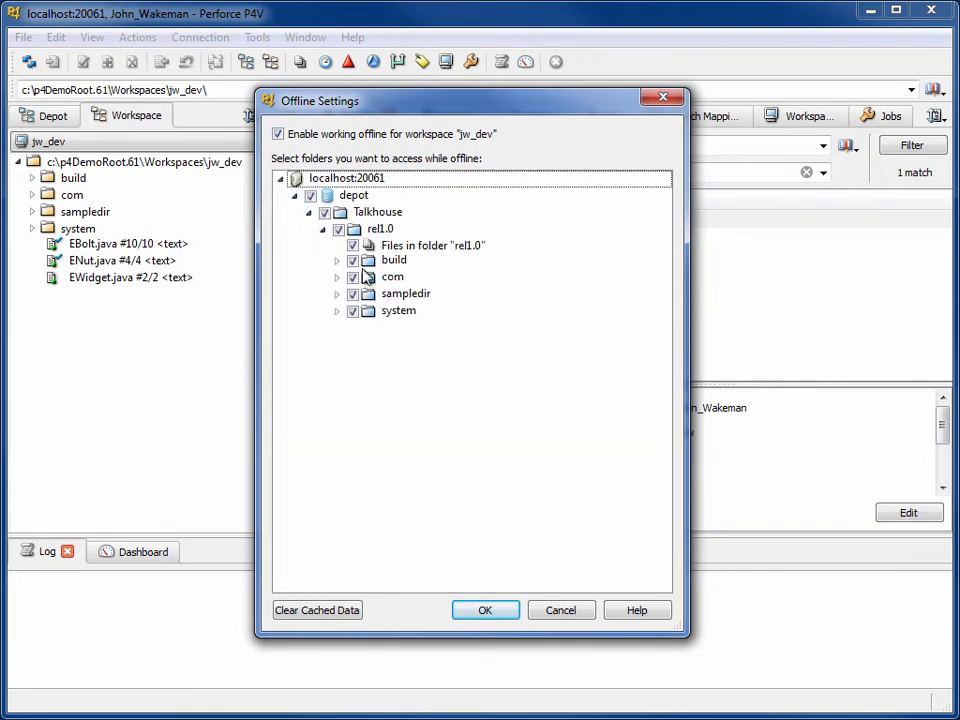
left_click(353, 261)
left_click(353, 277)
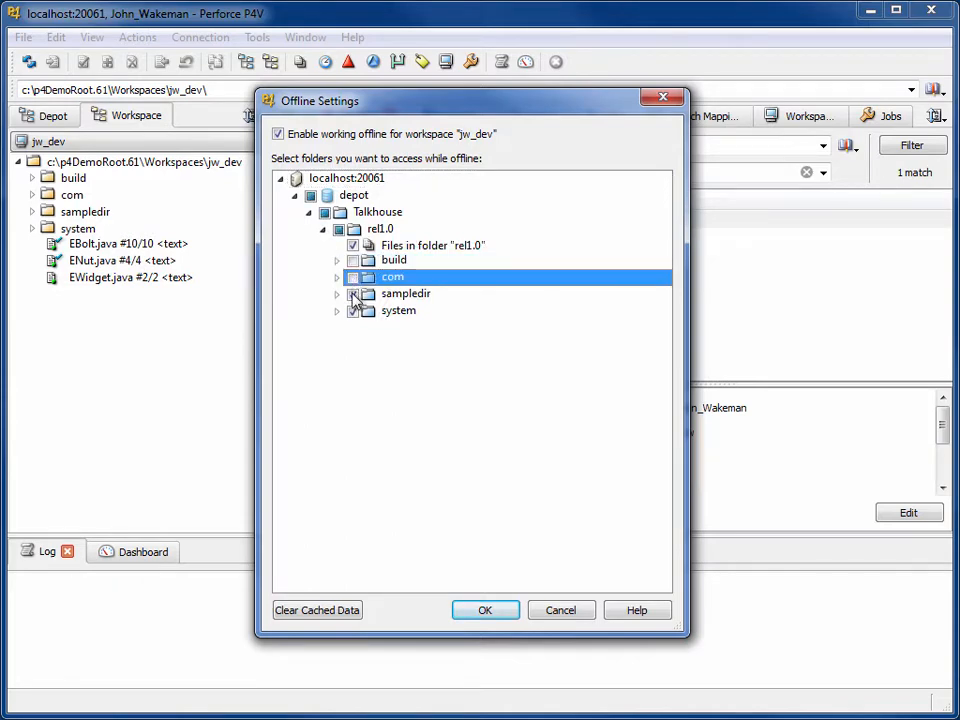
left_click(353, 294)
left_click(353, 311)
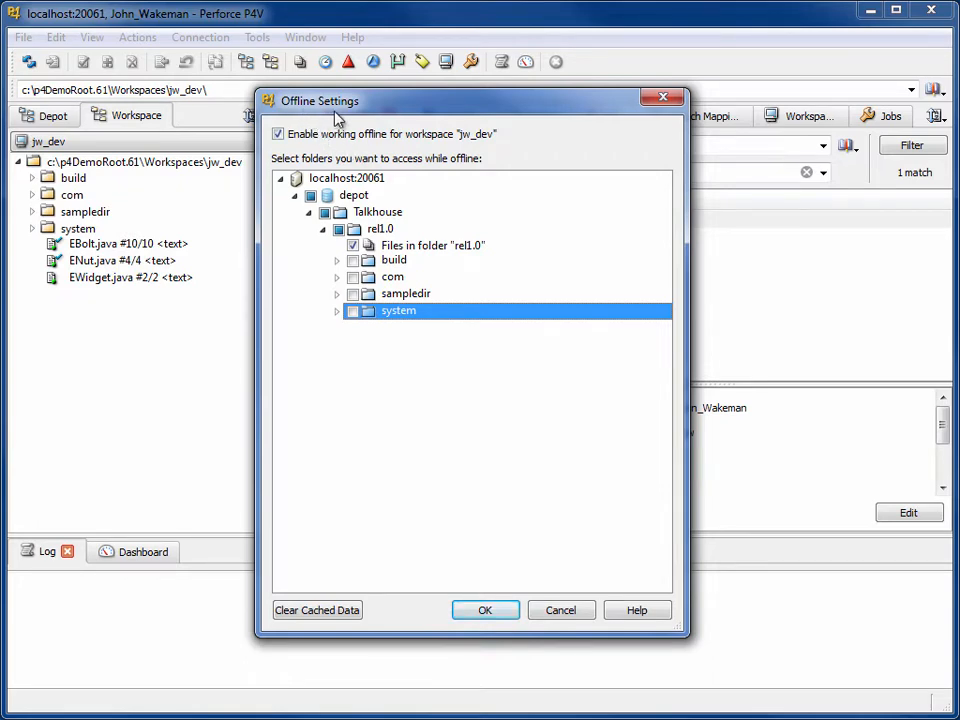
left_click(508, 611)
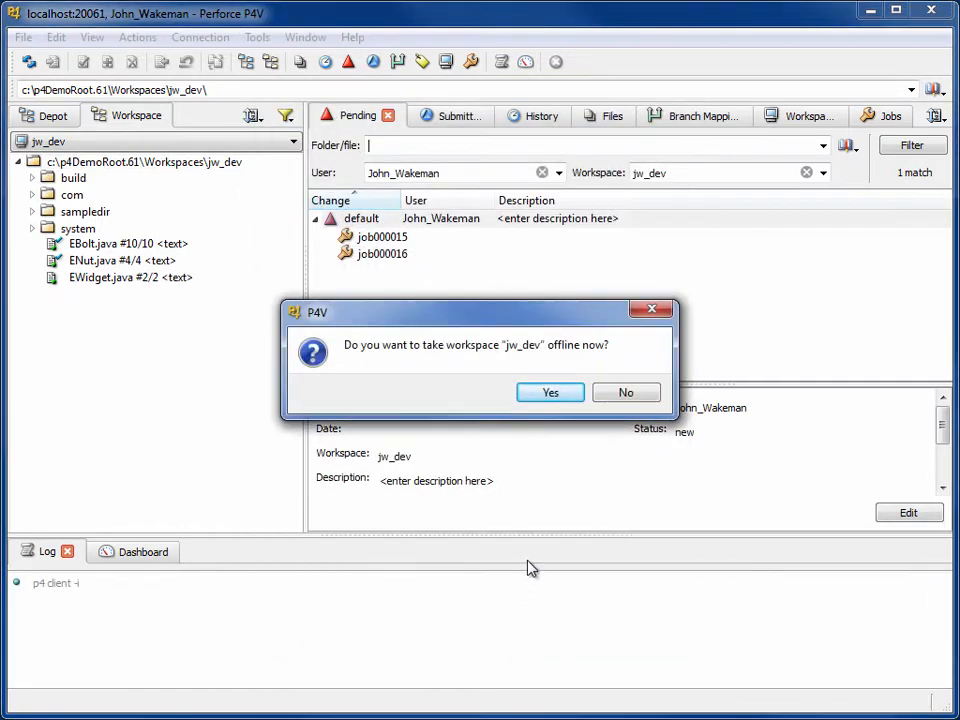
Confirm taking jw_dev offline now and deselect the workspace root.
left_click(551, 393)
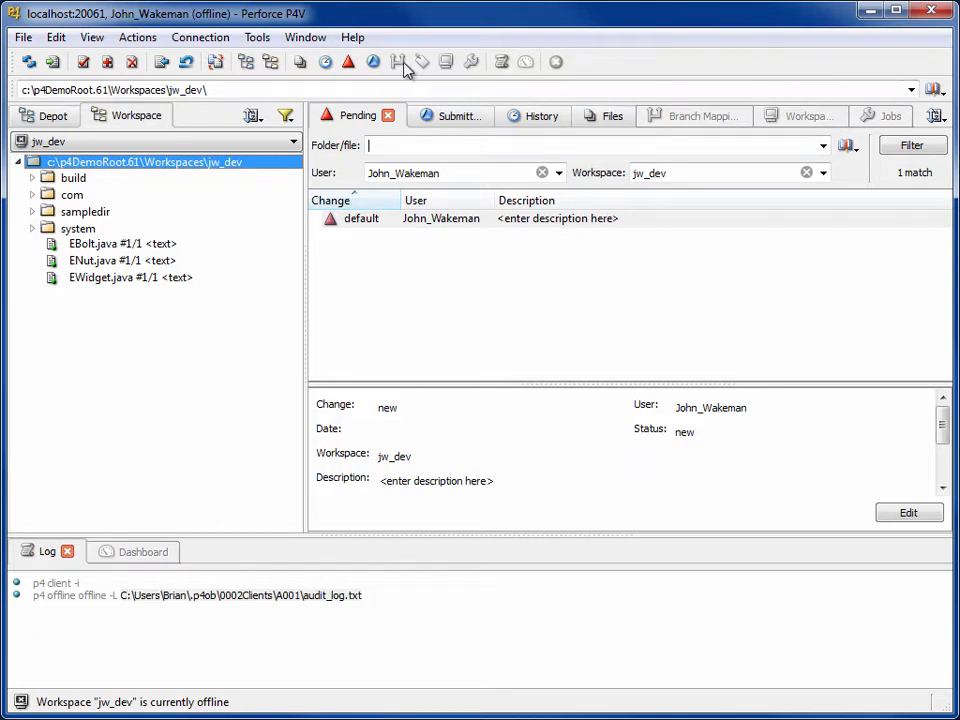
left_click(207, 327)
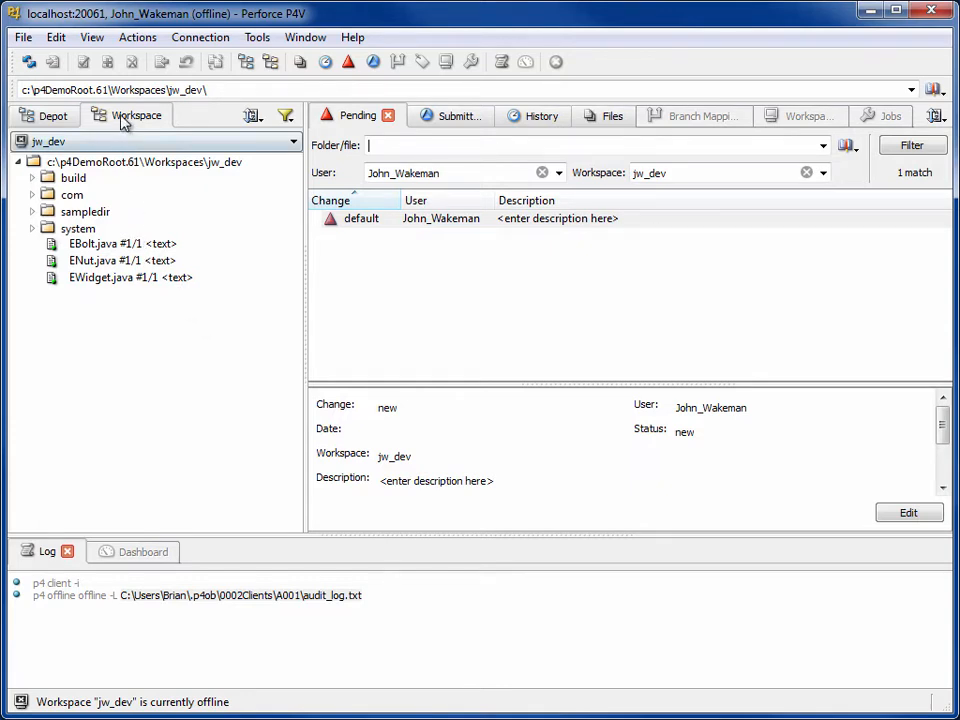
left_click(58, 121)
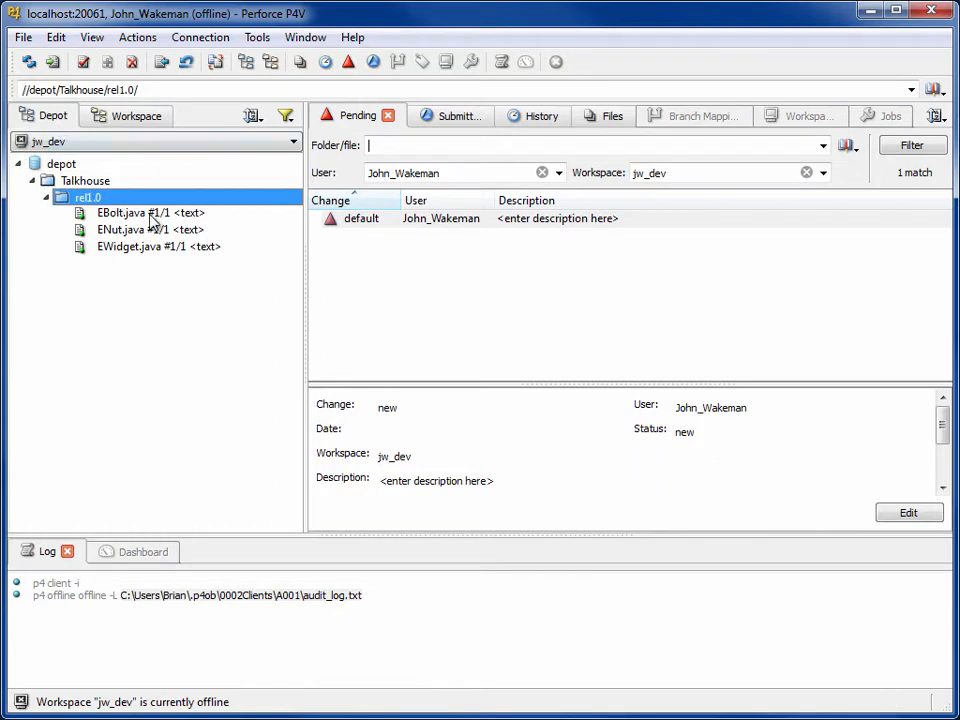
left_click(125, 213)
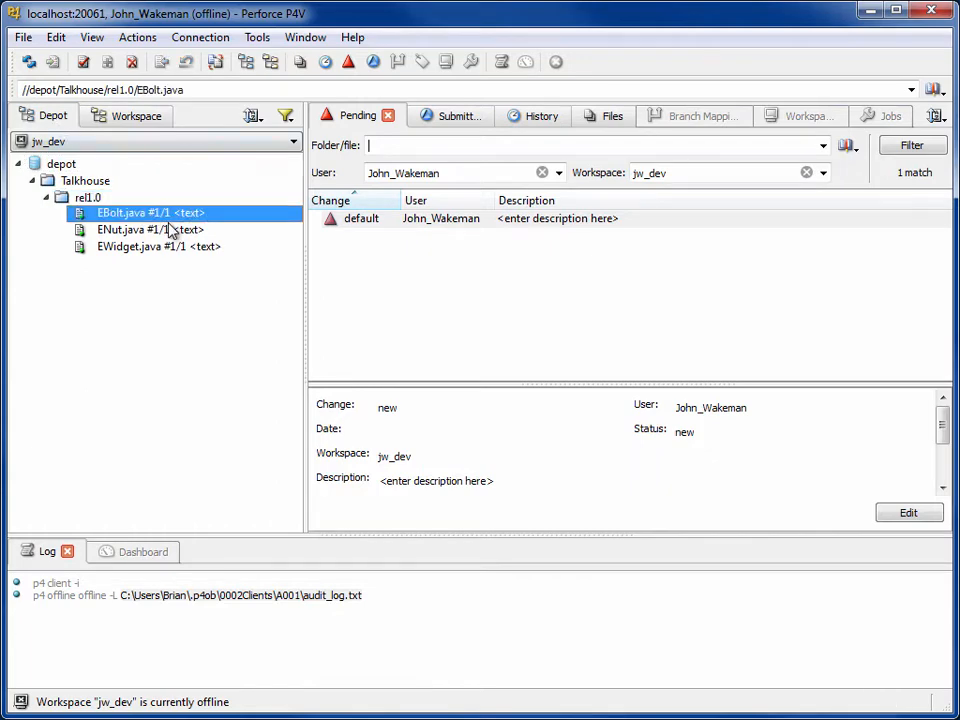
left_click(143, 119)
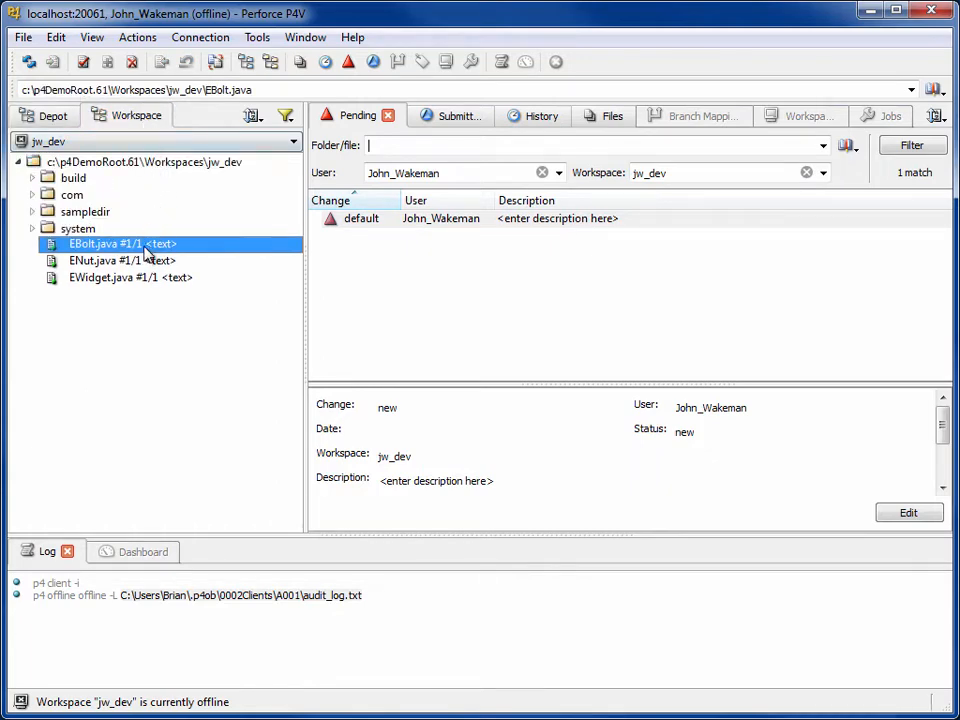
left_click(166, 322)
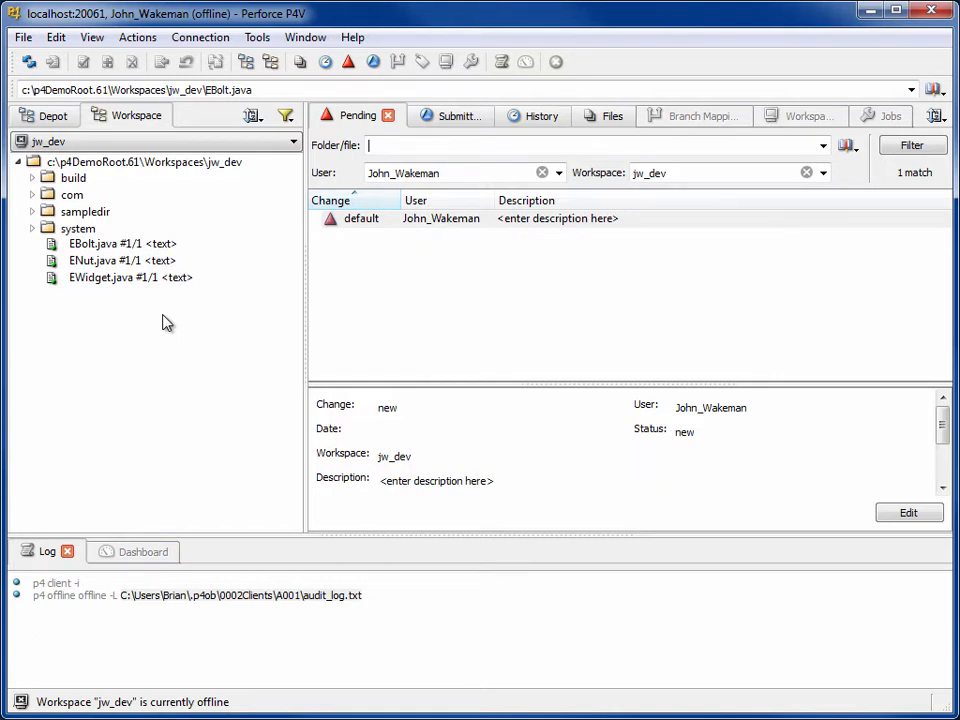
Check out EBolt.java and change E_BOLT_STATE_TOTALLY_SCREWED_UP from -1 to 20, saving the file.
left_click_drag(128, 244, 328, 218)
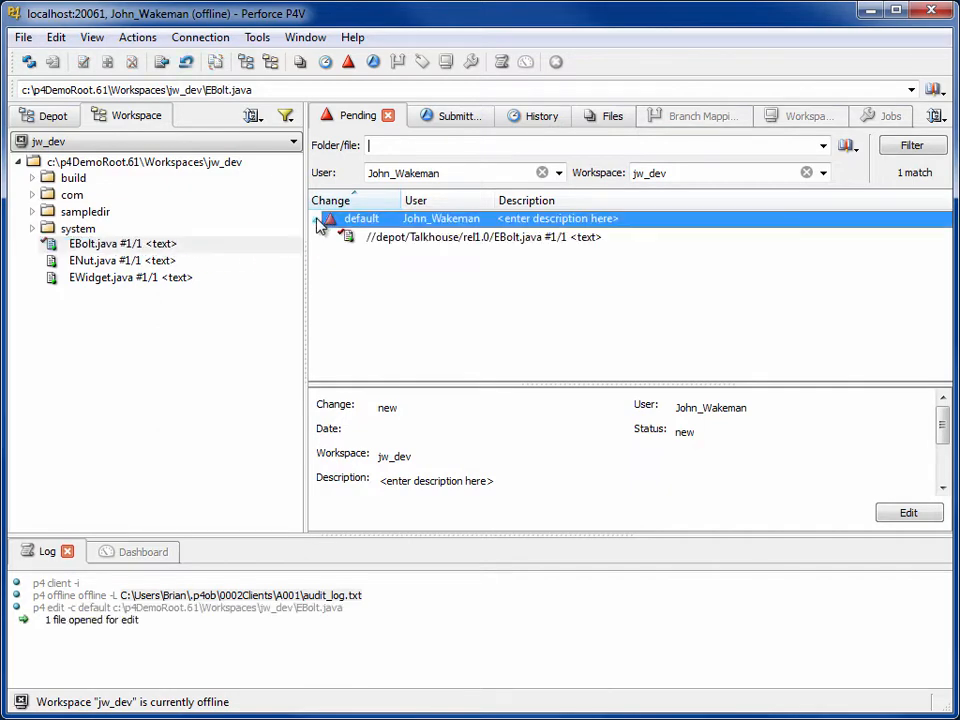
double_click(340, 237)
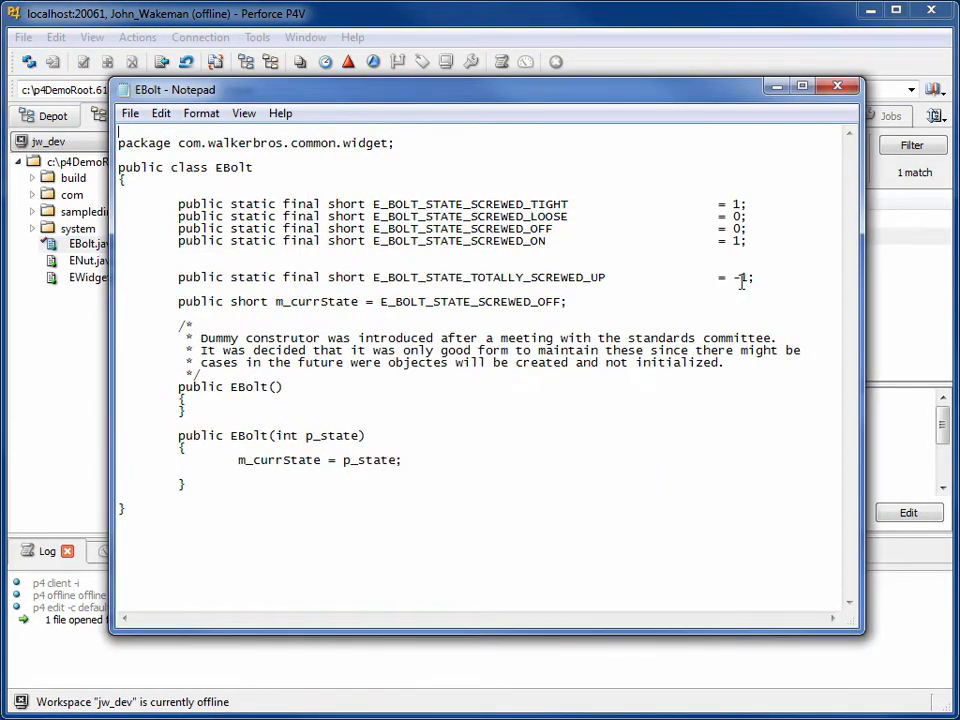
left_click(745, 279)
key("BackSpace")
key("BackSpace")
type("20")
left_click(136, 116)
left_click(172, 177)
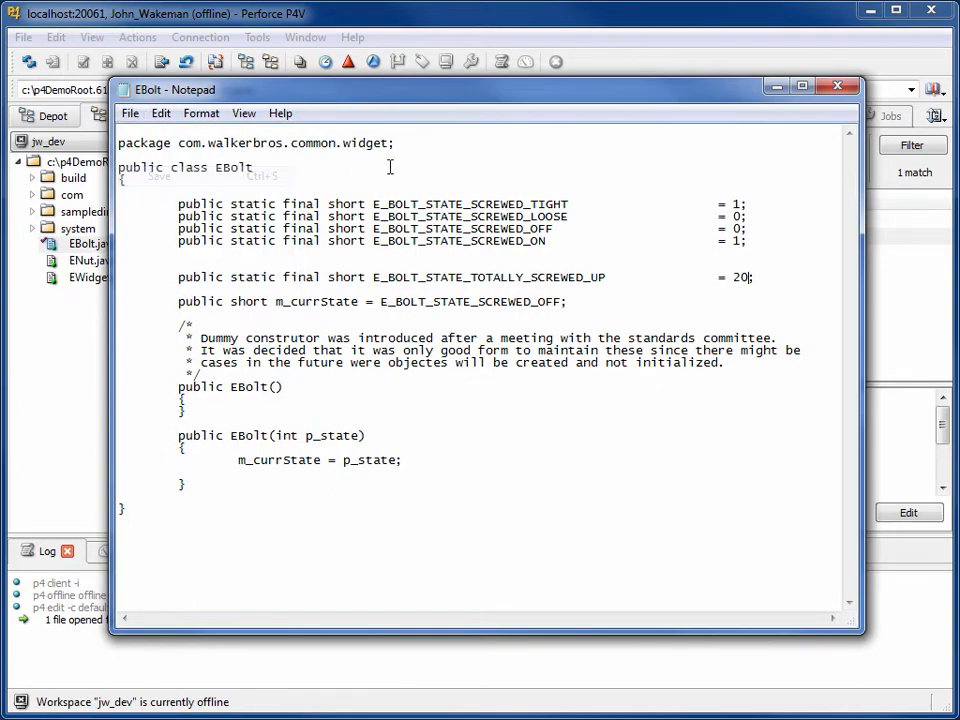
left_click(838, 86)
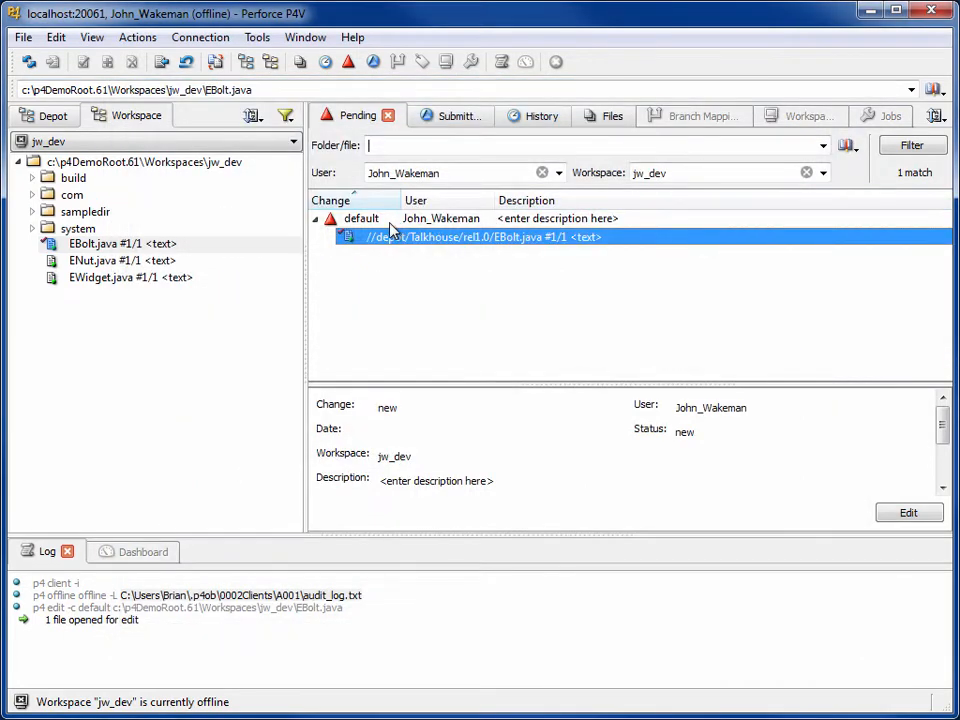
Submit the default changelist holding EBolt.java with the description 'Raised constant'.
right_click(391, 229)
left_click(404, 238)
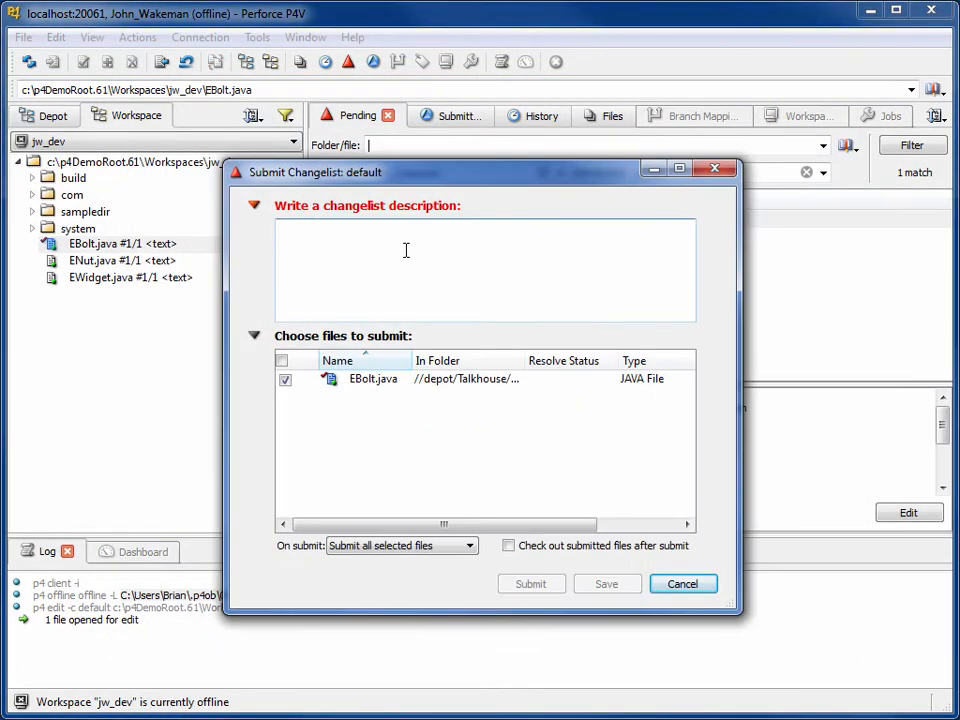
type("Raised ")
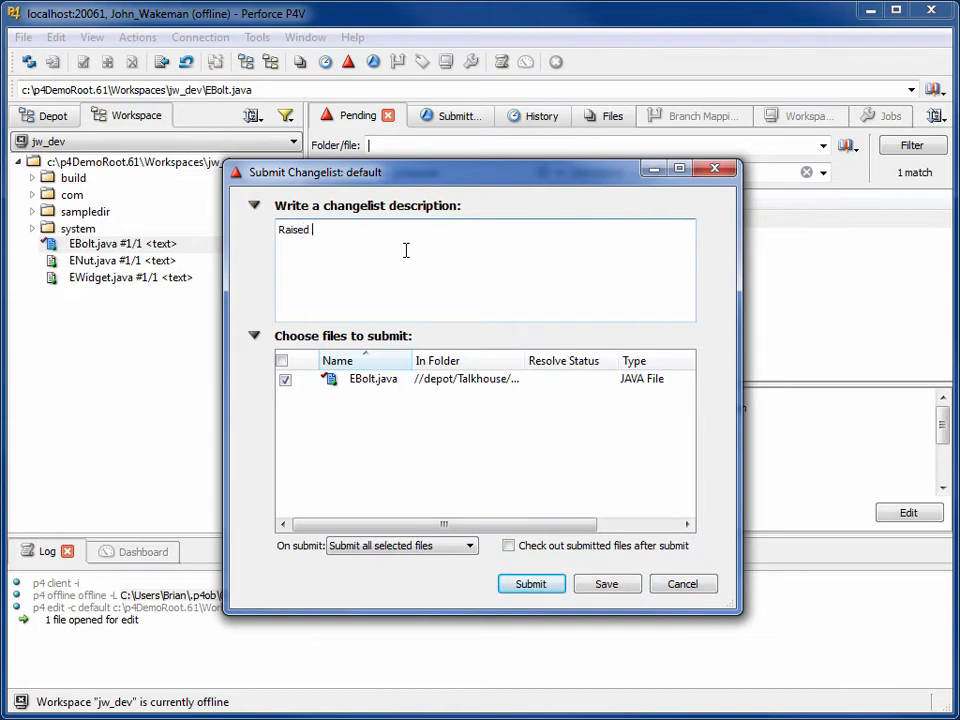
type("constant")
left_click(553, 586)
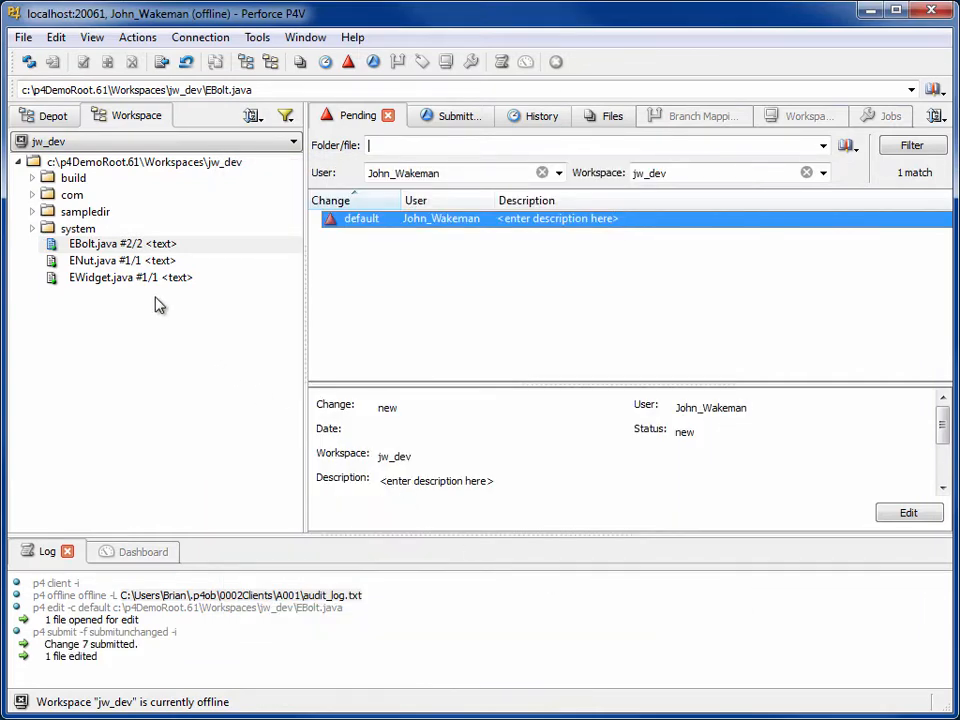
right_click(150, 245)
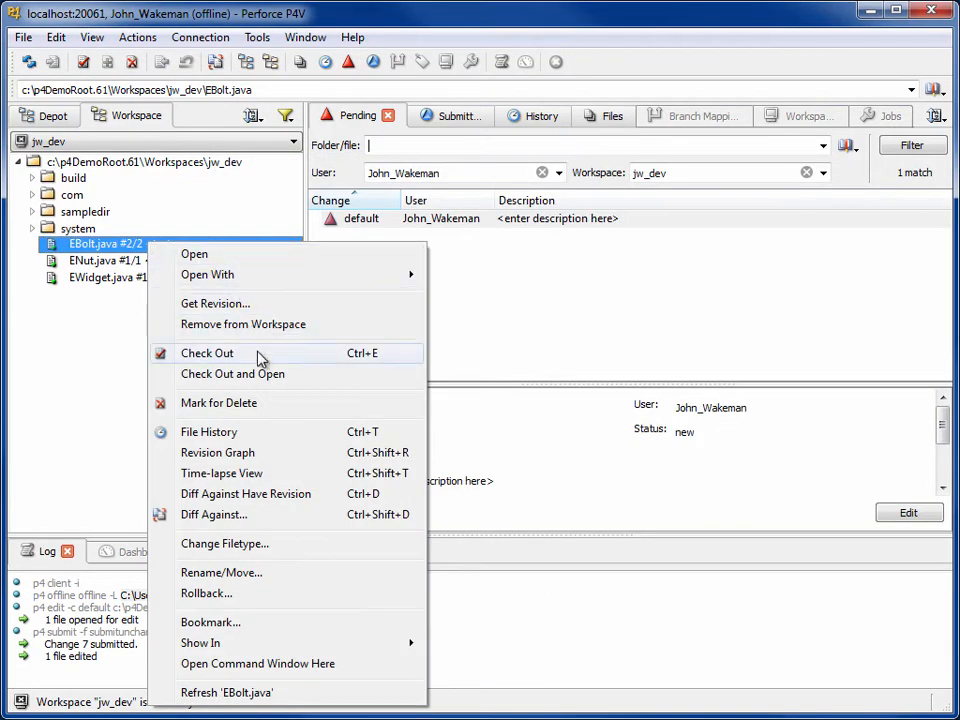
left_click(272, 434)
left_click(370, 190)
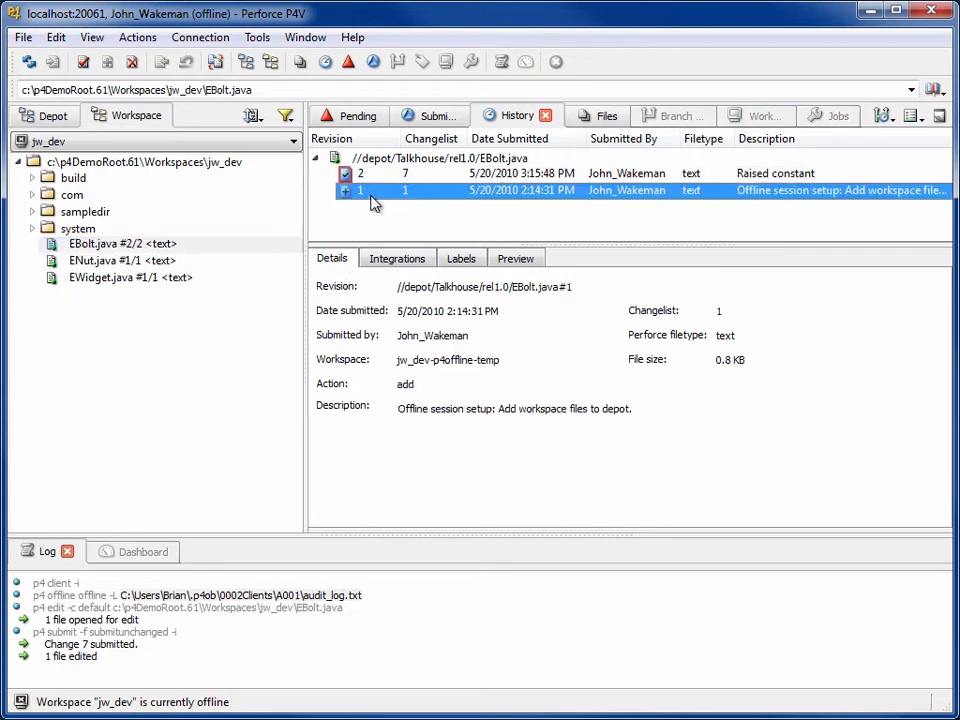
left_click(375, 175)
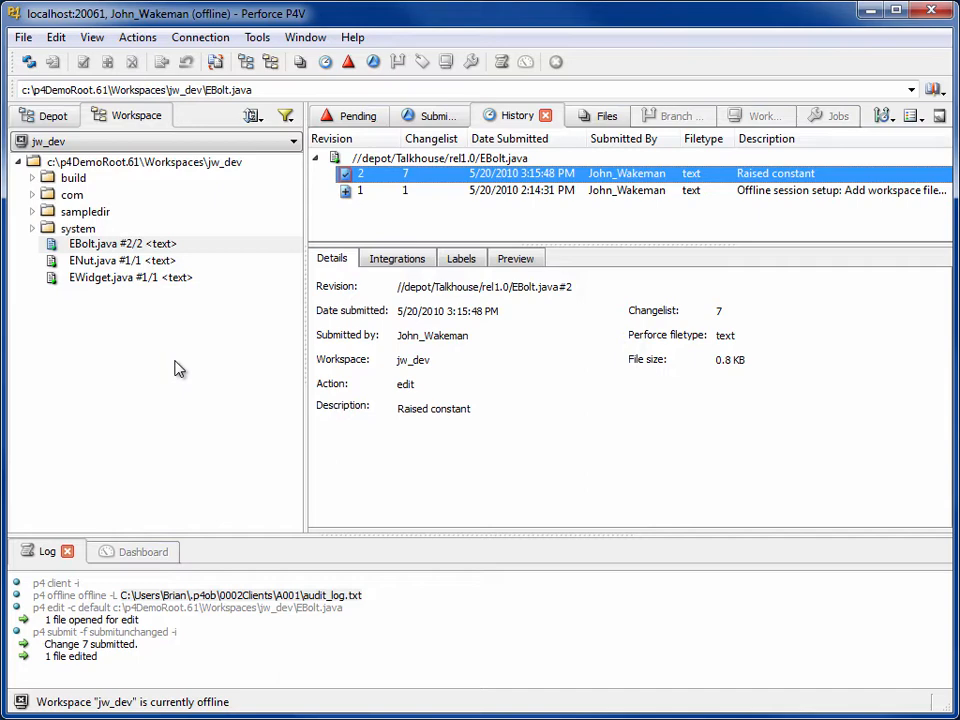
left_click(197, 44)
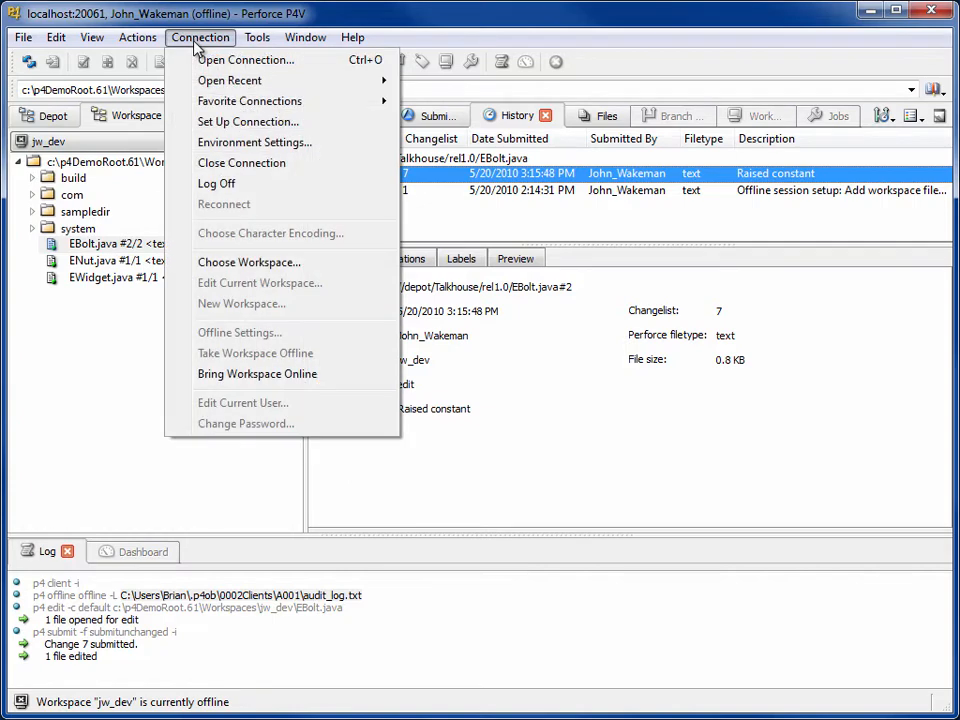
Bring jw_dev back online with Review work selected and view the pending changelists.
left_click(322, 375)
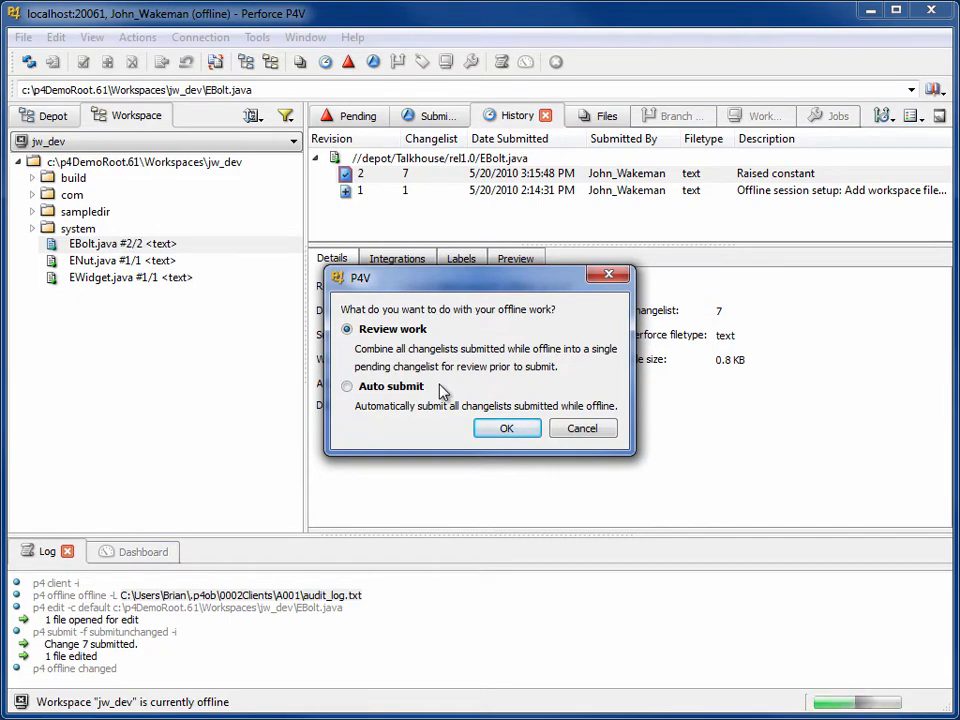
left_click(512, 432)
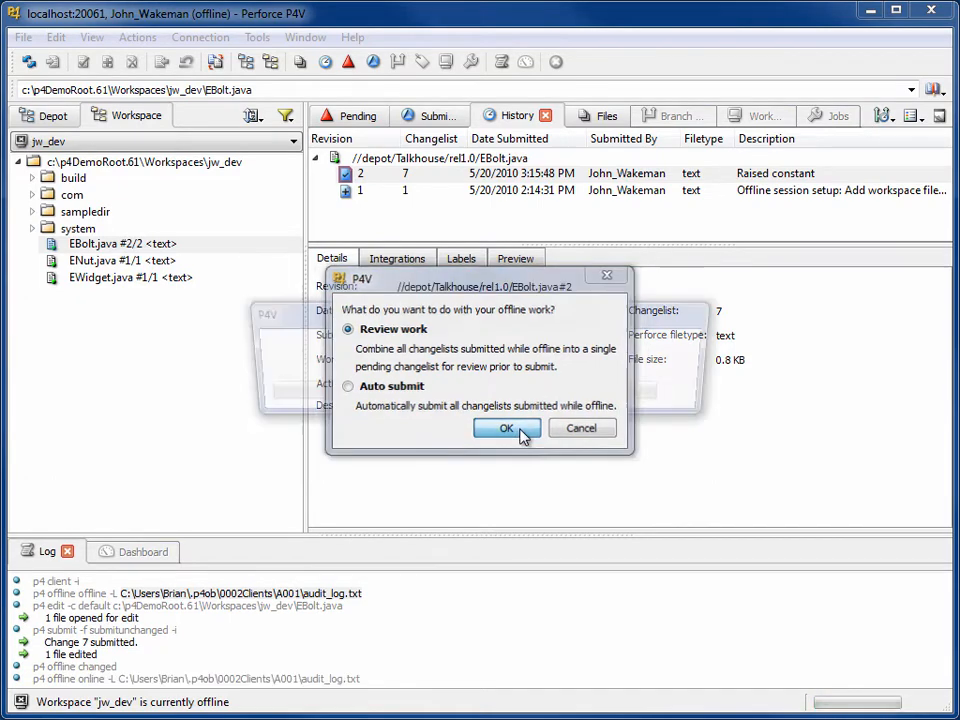
left_click(355, 117)
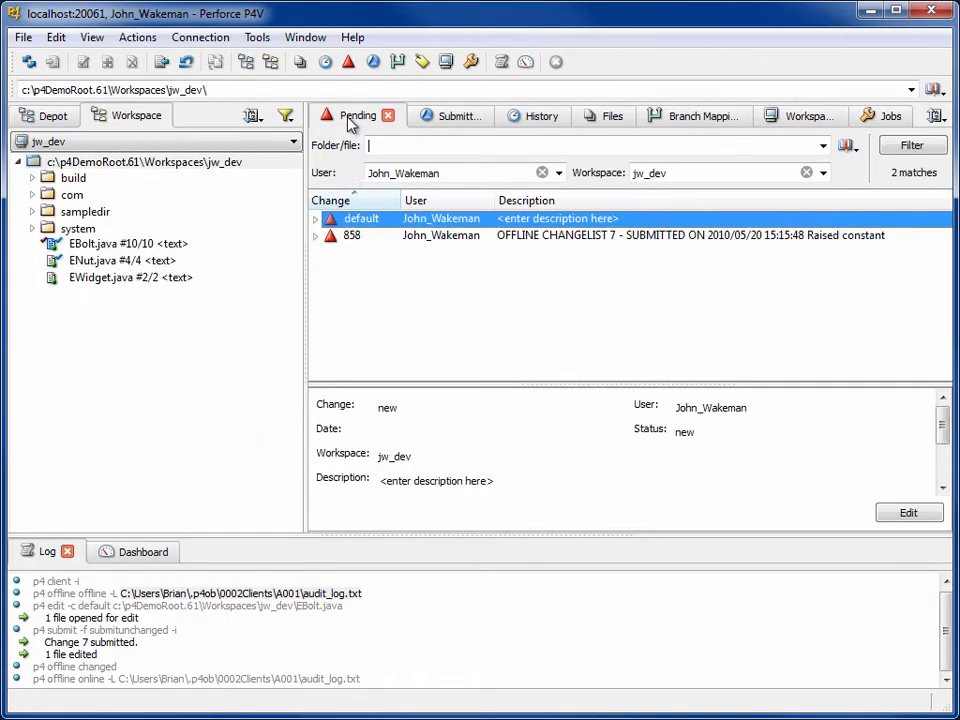
Start submitting changelist 858 and extend its description to 'Raised constant by 20'.
left_click(373, 237)
right_click(373, 240)
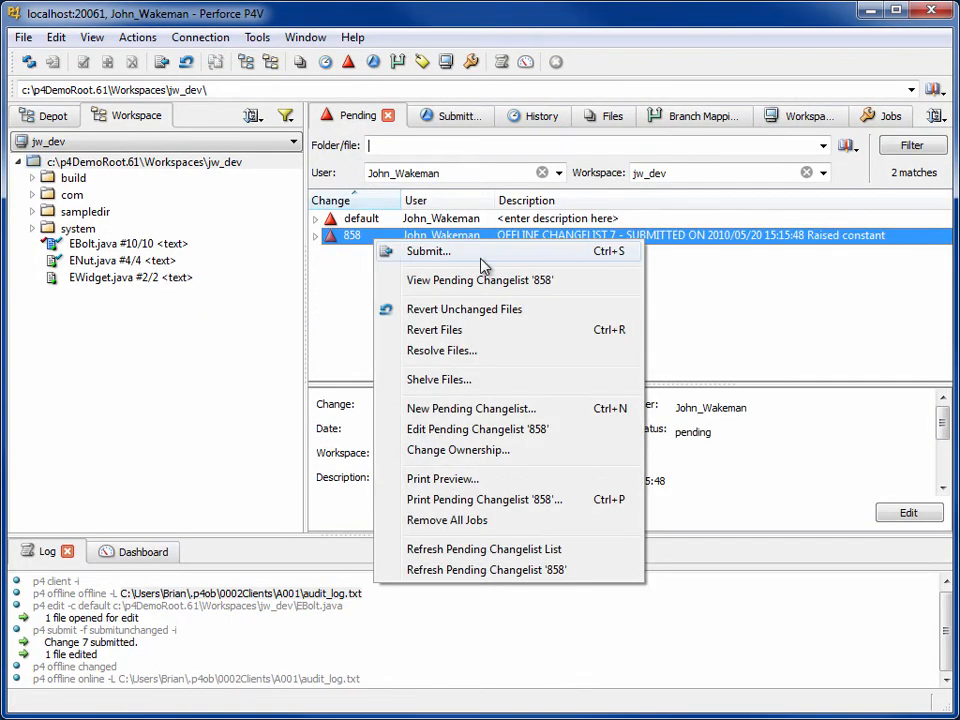
left_click(486, 254)
left_click(421, 272)
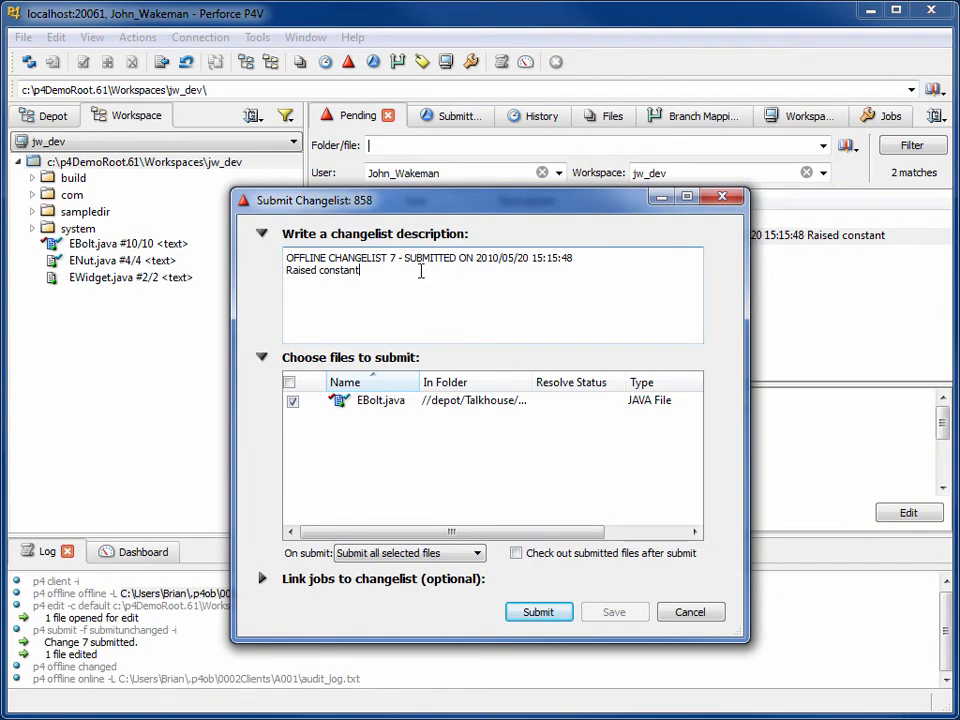
type("by 20")
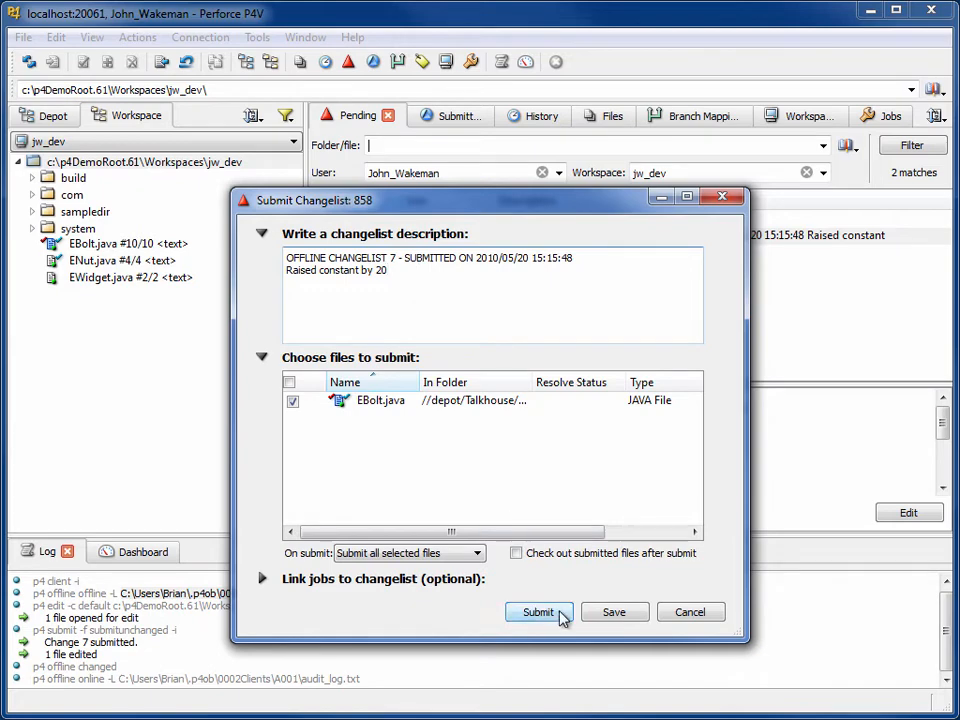
Link job000020 to changelist 858 through the job browser.
left_click(262, 578)
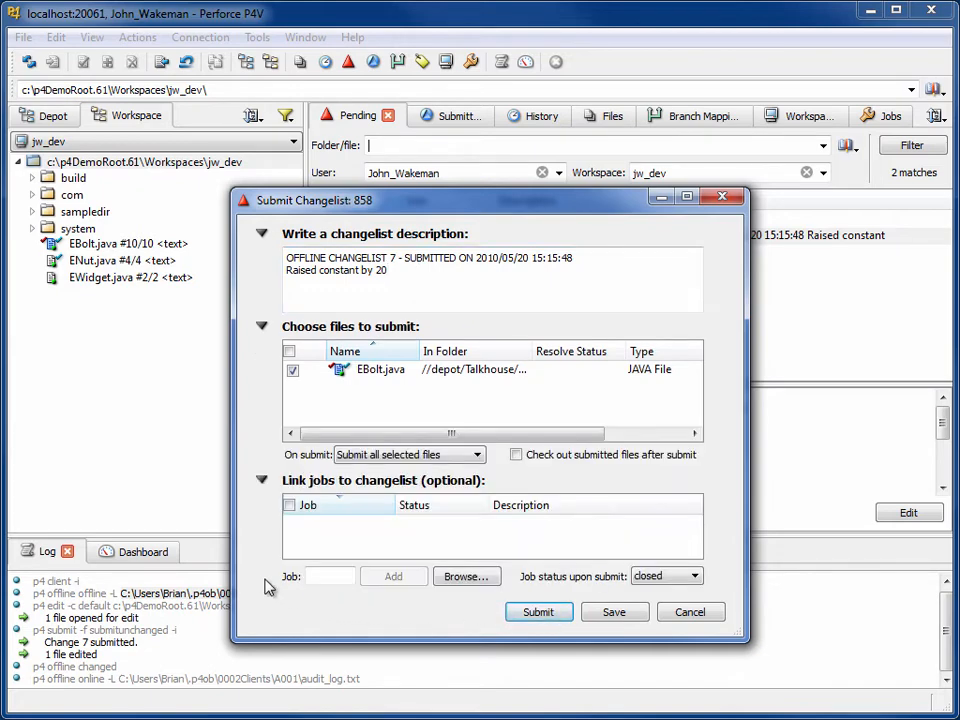
left_click(465, 577)
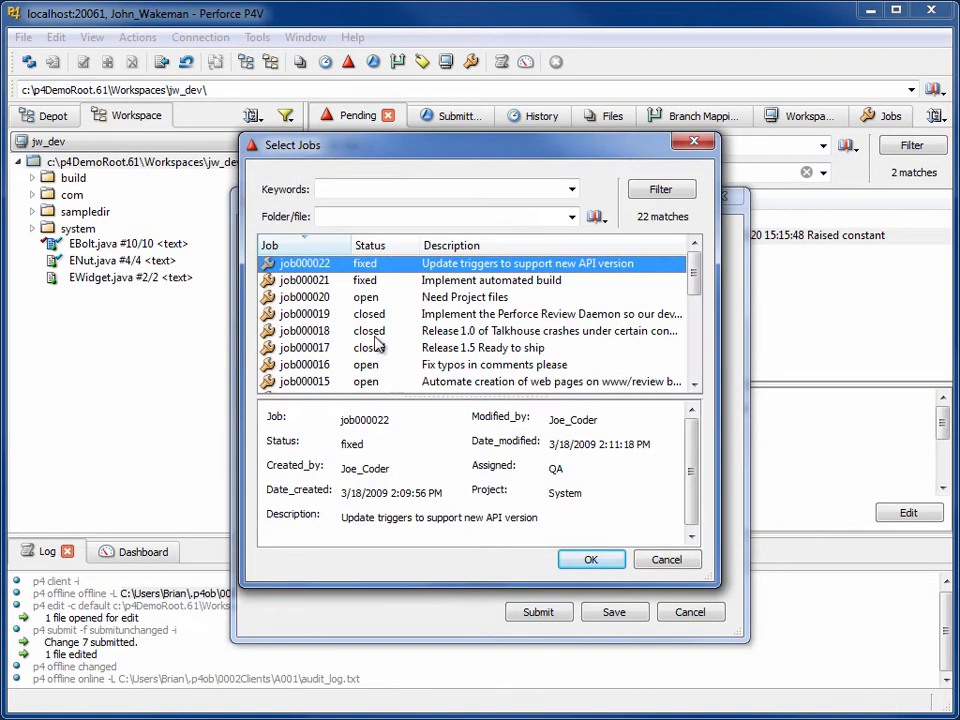
left_click(426, 299)
left_click(585, 562)
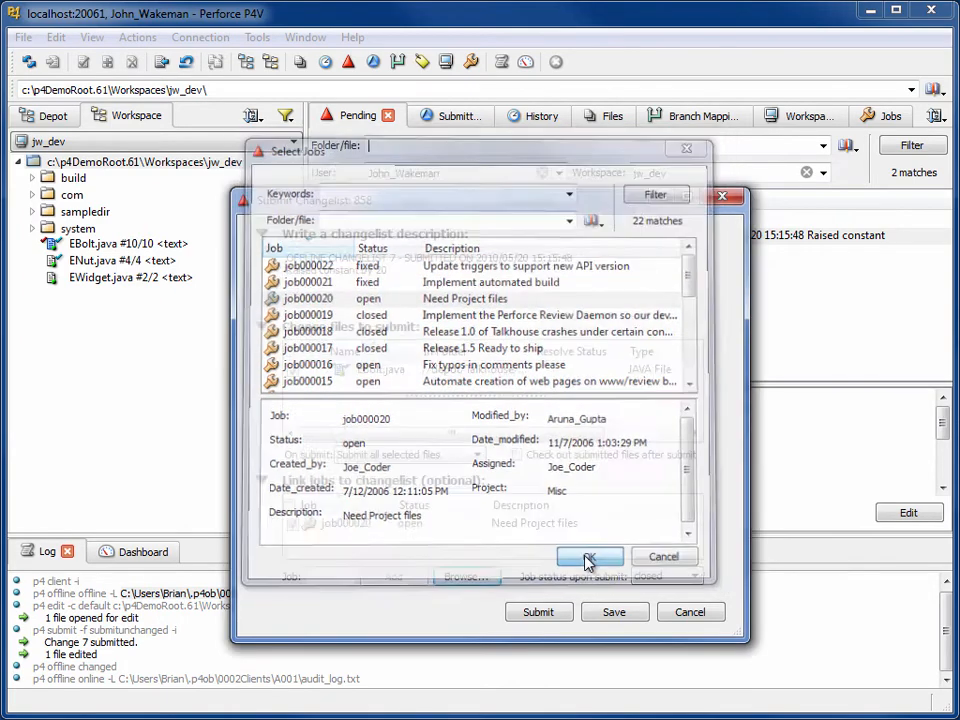
Submit changelist 858 and verify in Submitted that it contains EBolt.java#11.
left_click(550, 614)
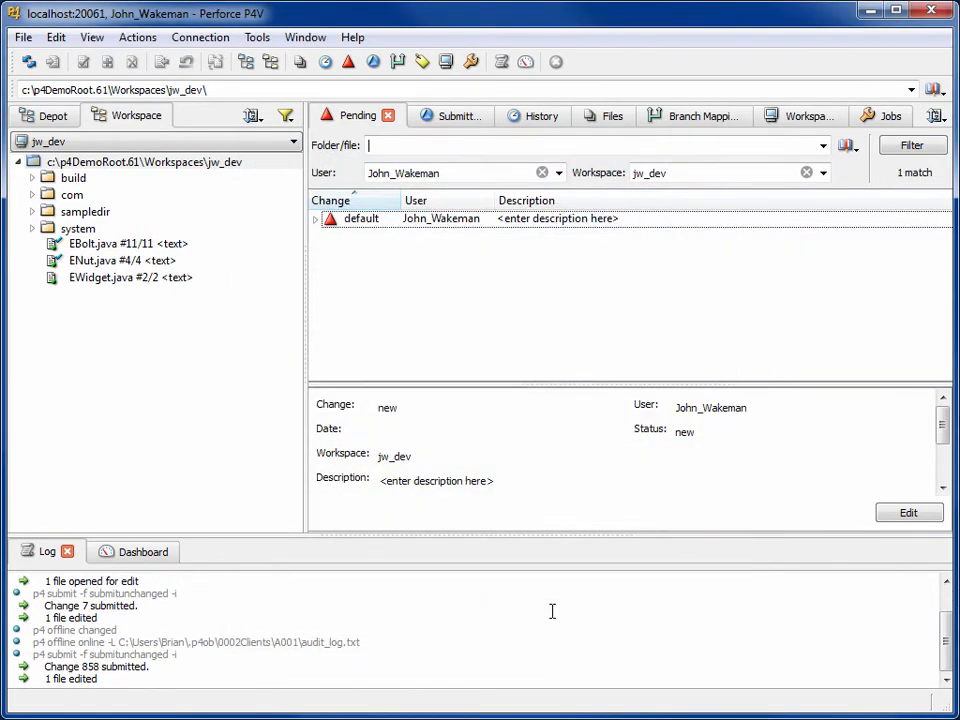
left_click(445, 116)
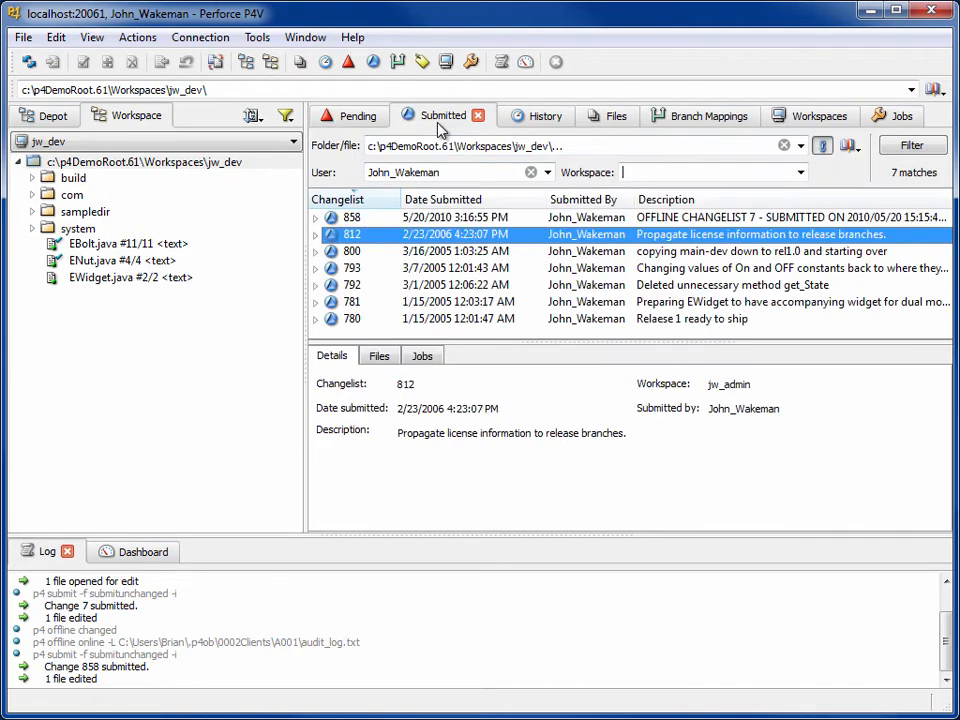
left_click(340, 217)
left_click(316, 218)
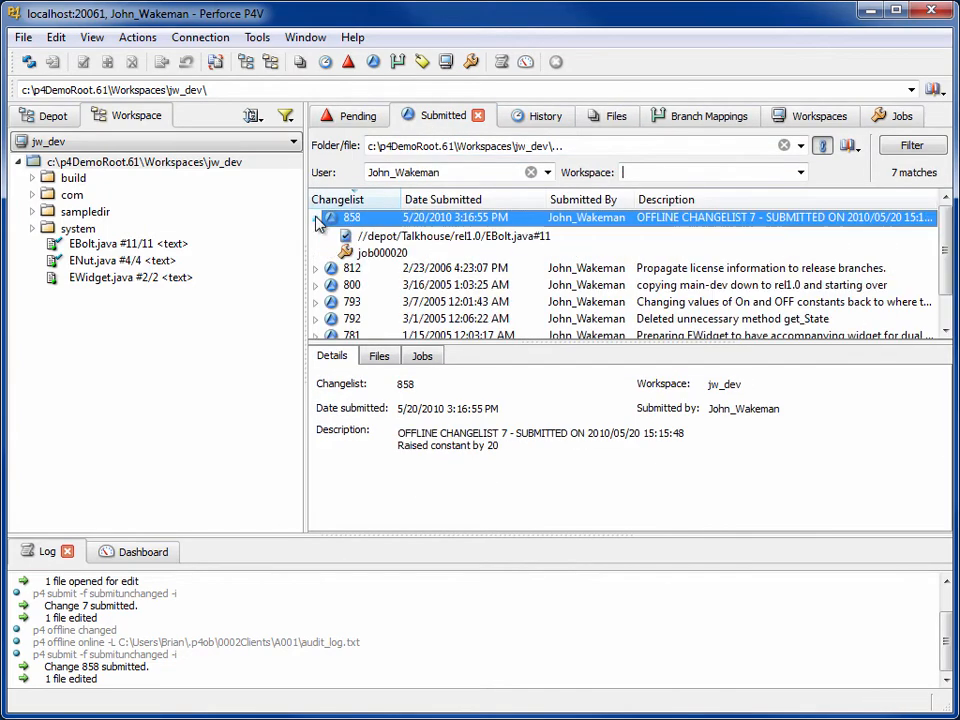
left_click(400, 238)
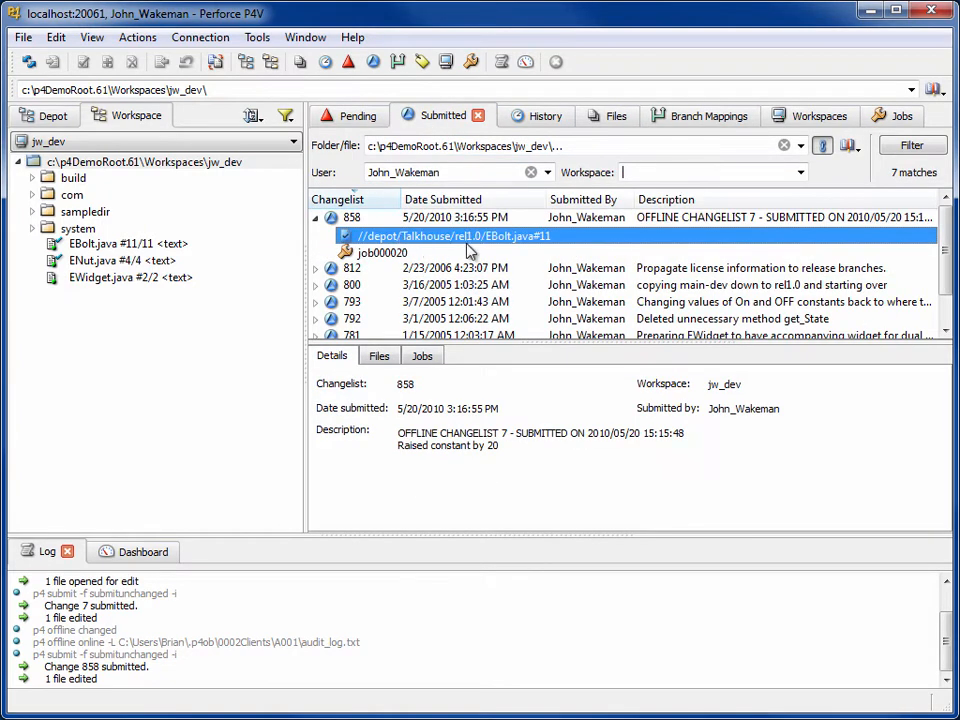
left_click(660, 218)
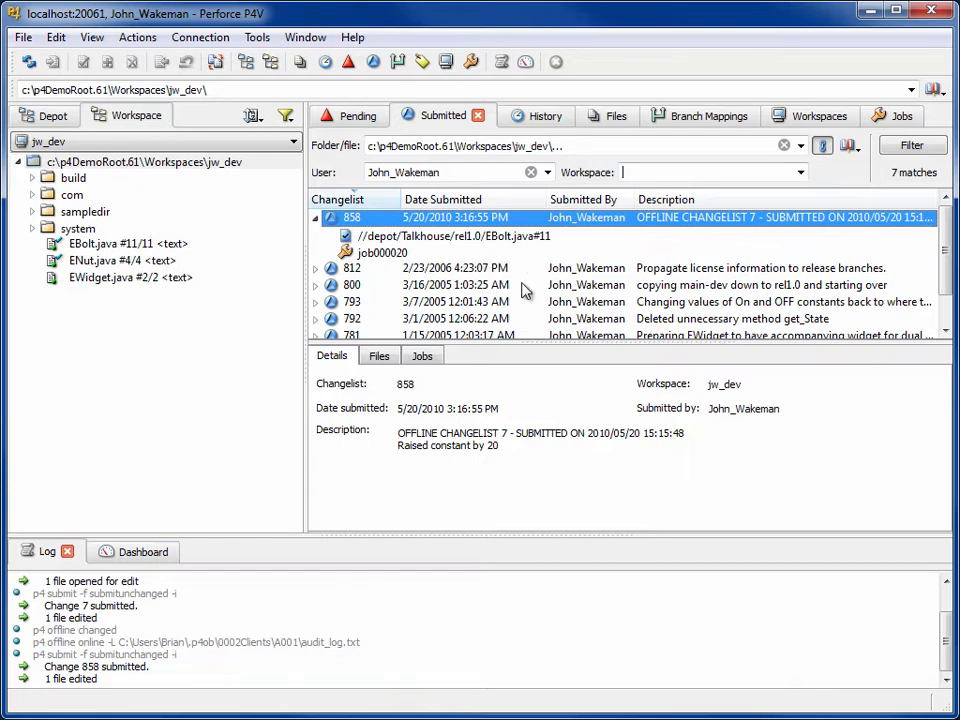
left_click(257, 310)
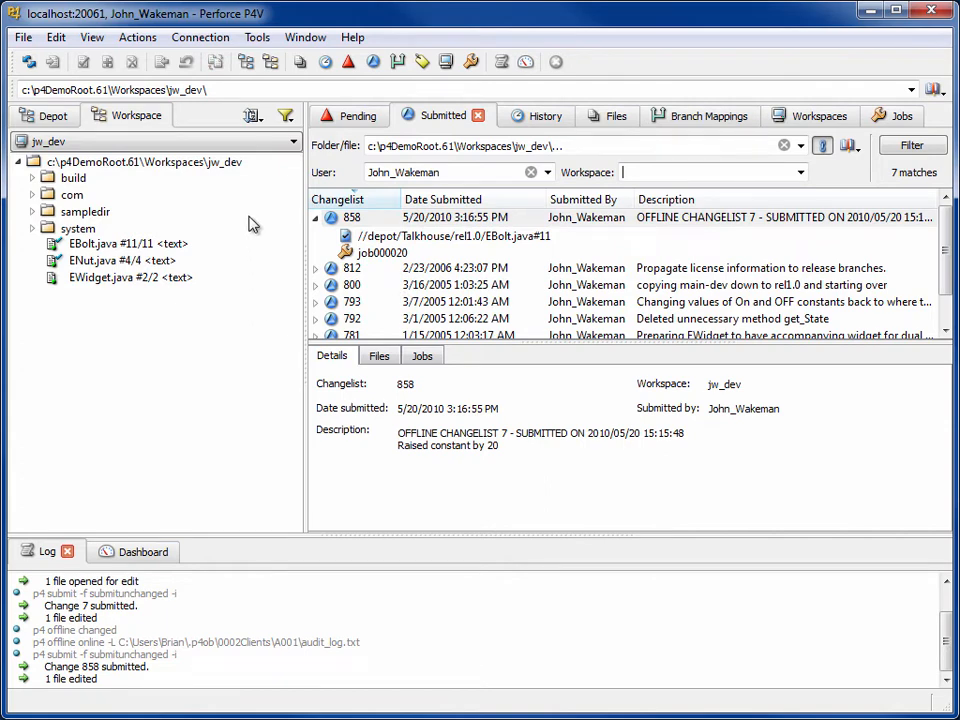
left_click(200, 37)
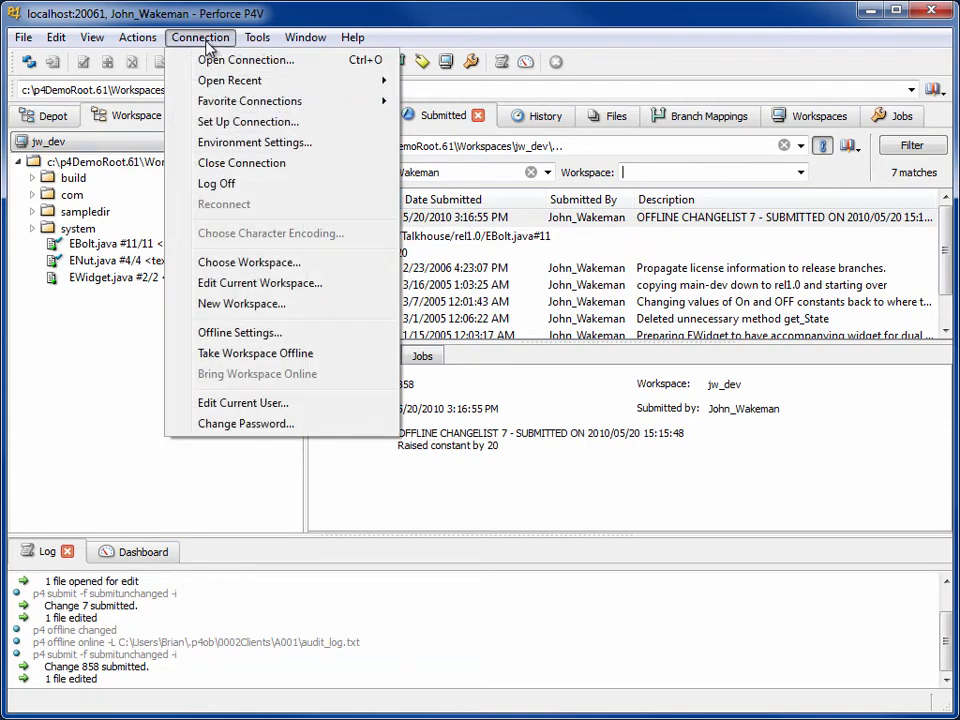
Clear jw_dev's cached offline data from Offline Settings and confirm the deletion.
left_click(306, 333)
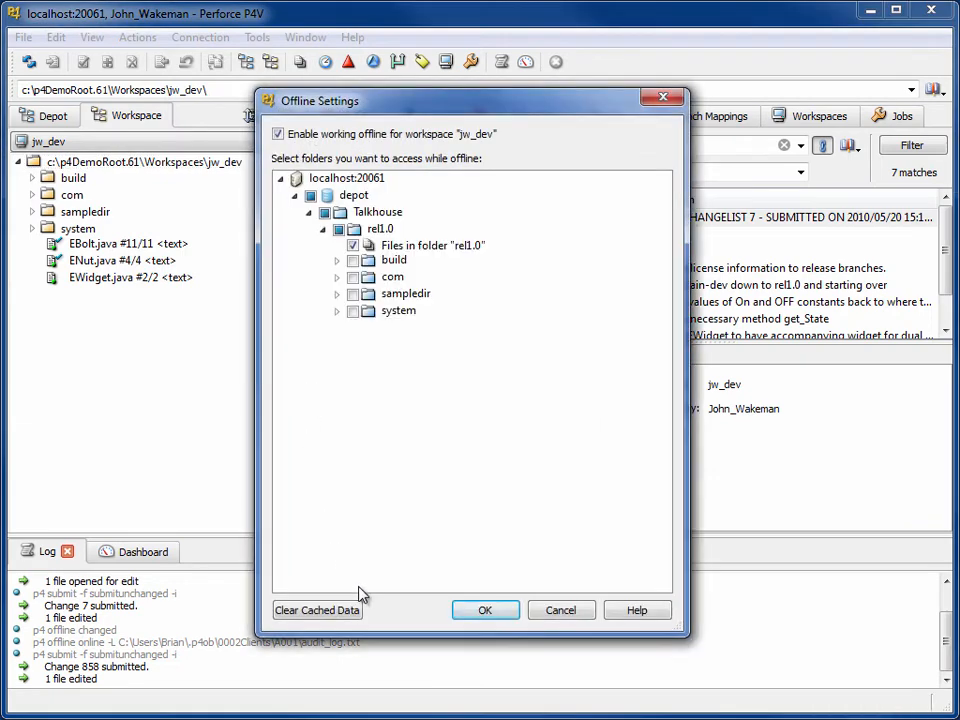
left_click(354, 612)
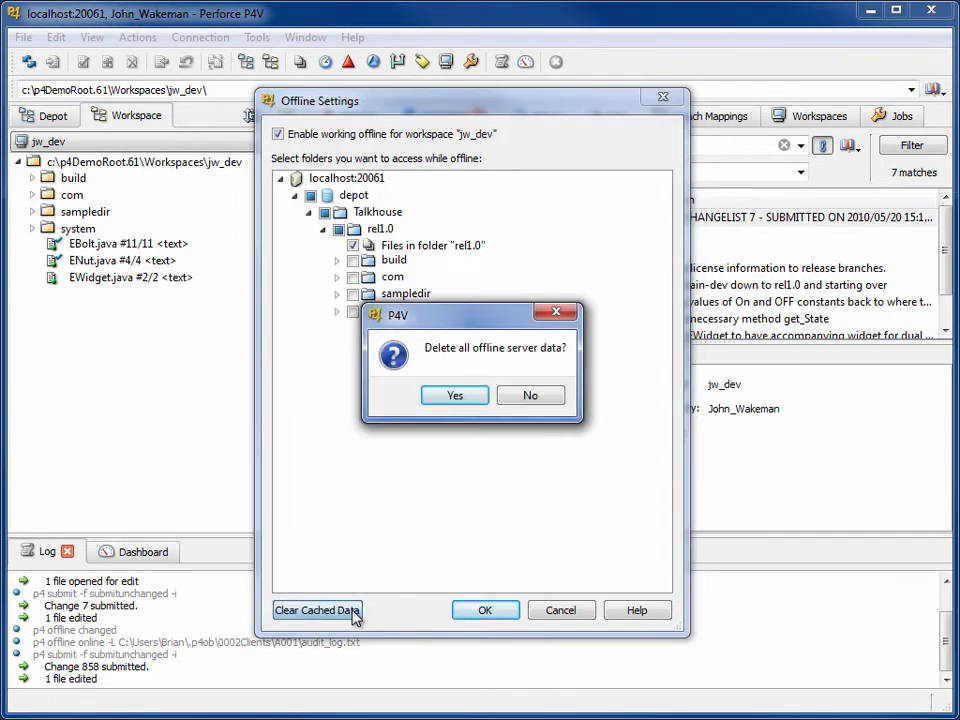
left_click(455, 396)
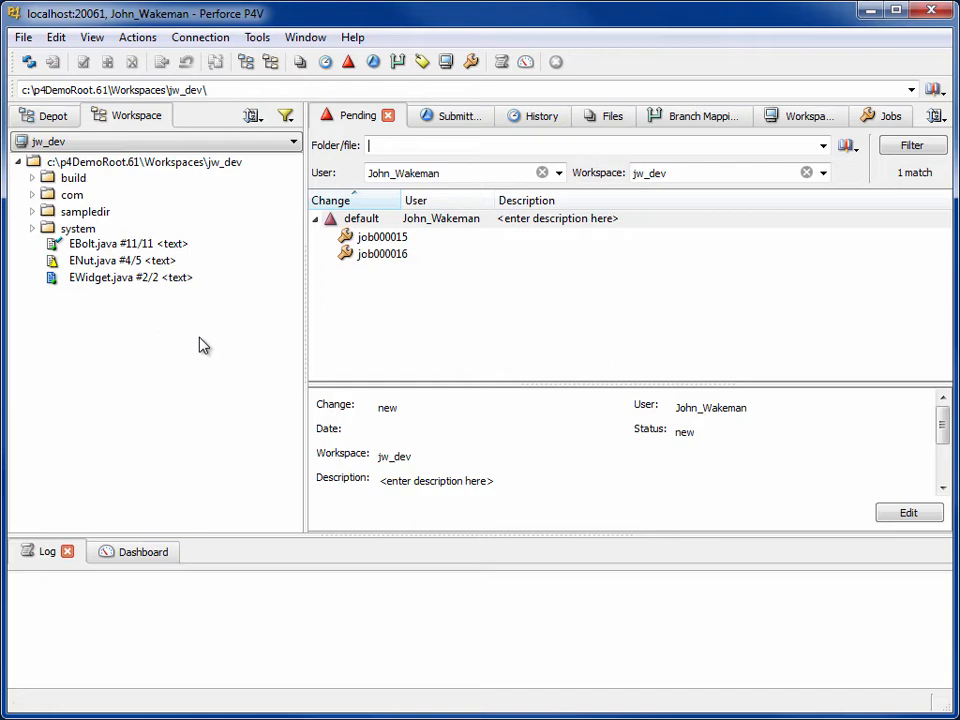
Reconcile offline work on jw_dev, keeping EWidget.java selected, then open the Advanced Reconcile Folder Diff.
right_click(229, 167)
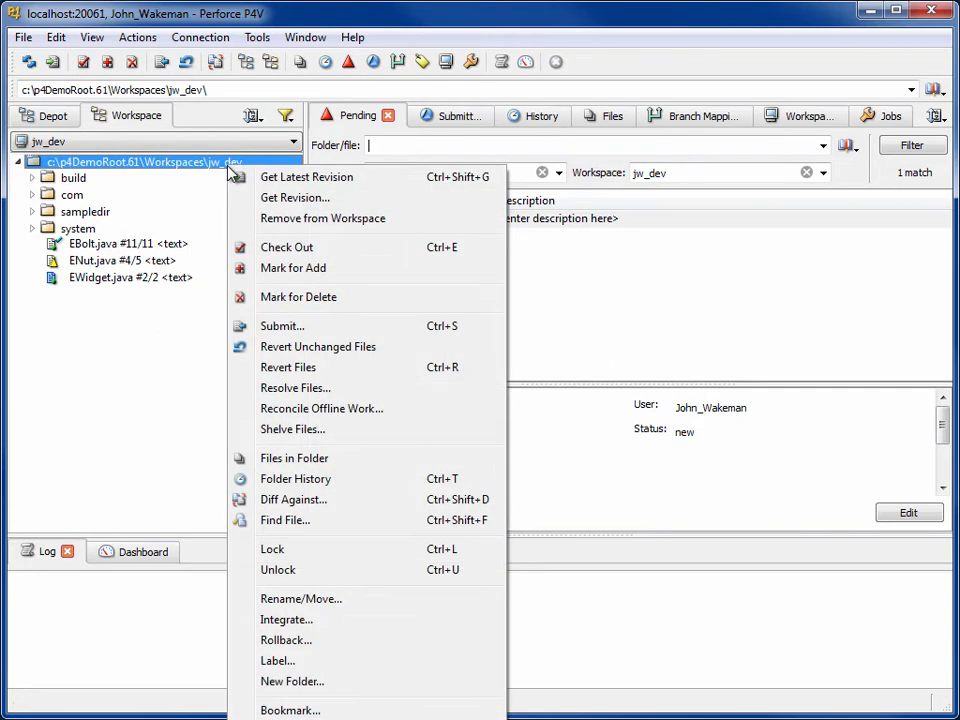
left_click(403, 410)
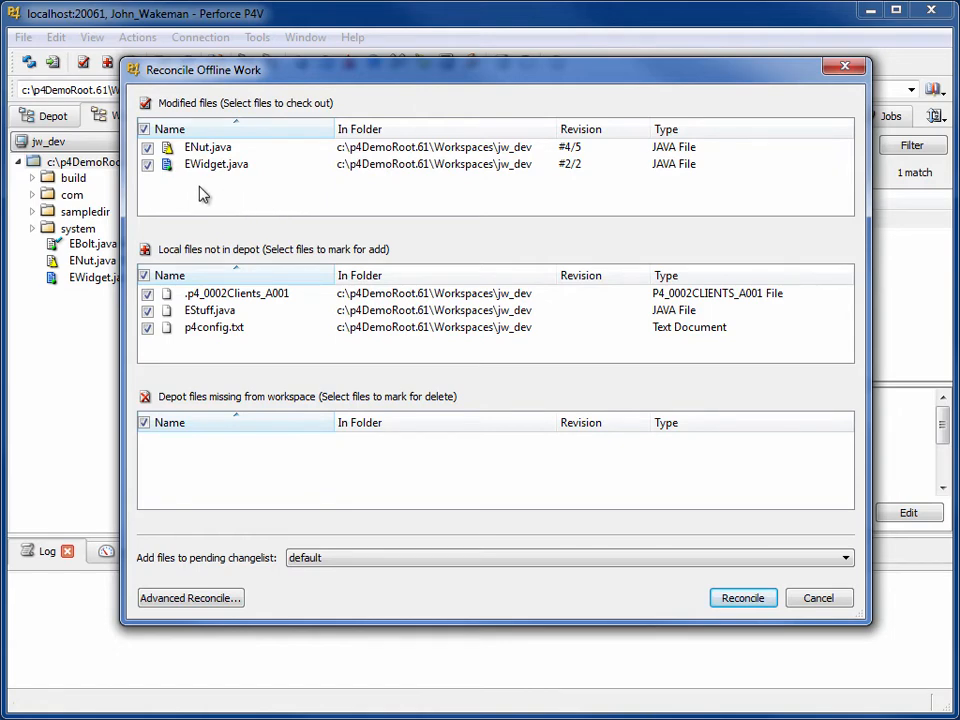
left_click(148, 166)
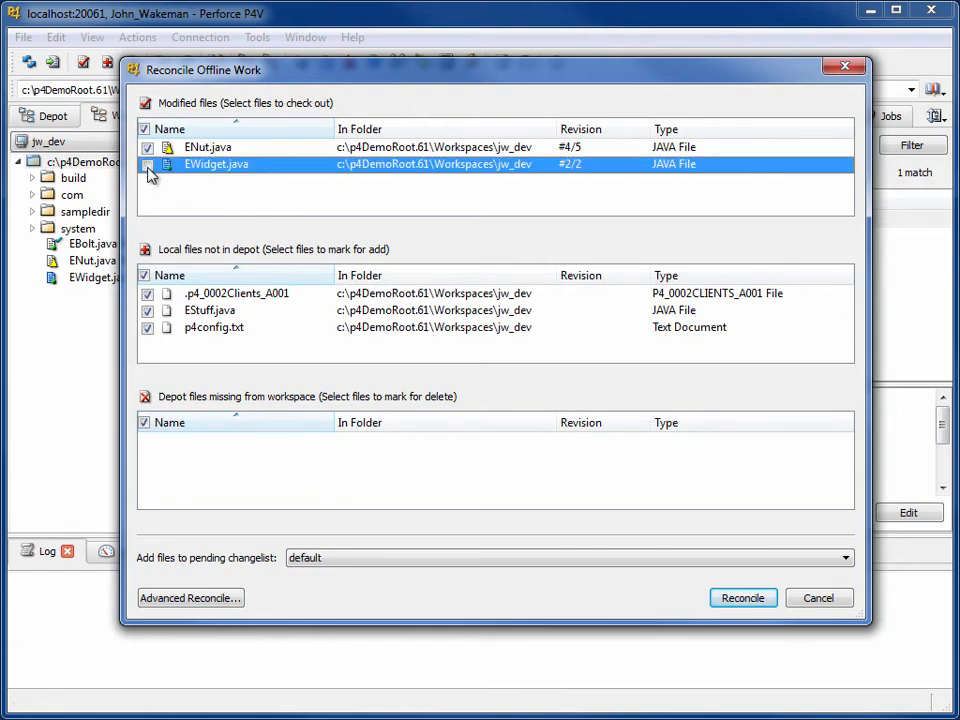
left_click(148, 166)
left_click(197, 205)
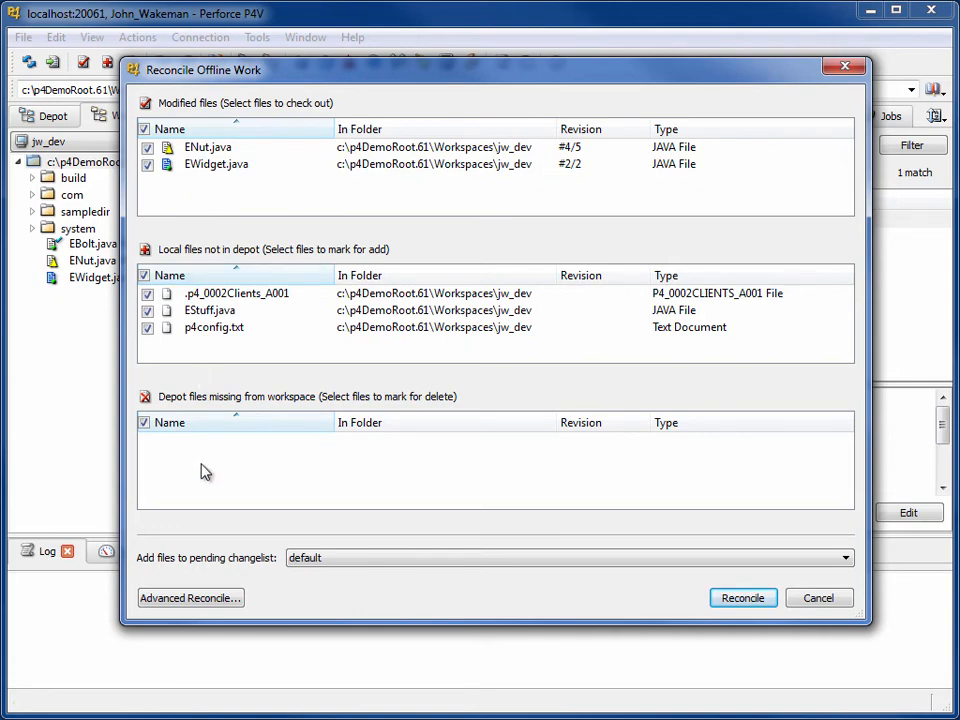
left_click(190, 598)
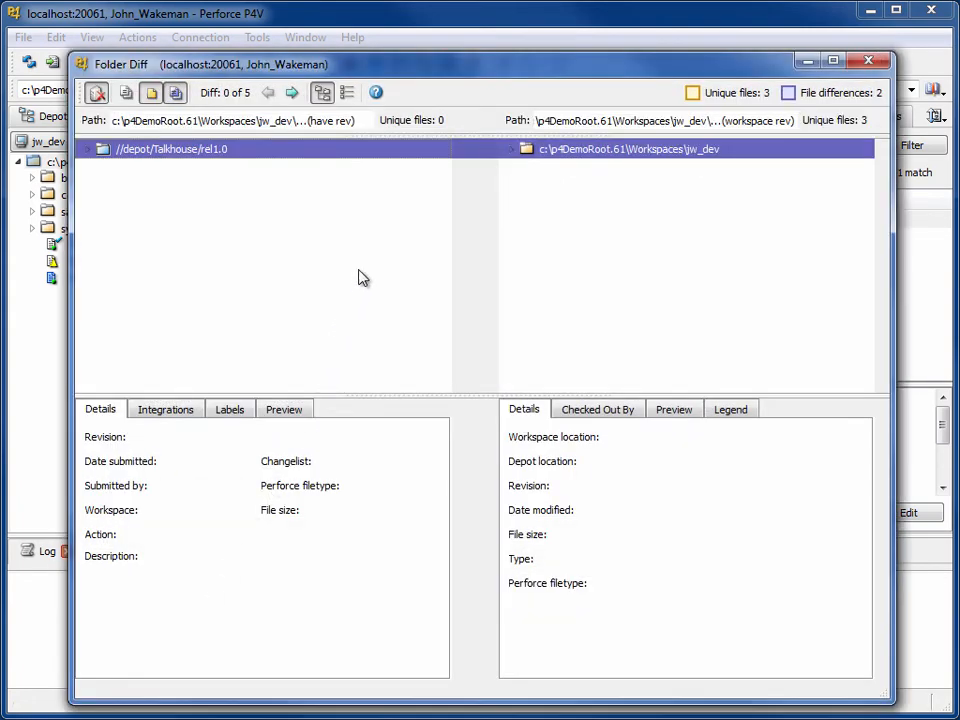
Update ENut.java to its latest depot revision from the Folder Diff.
left_click(293, 96)
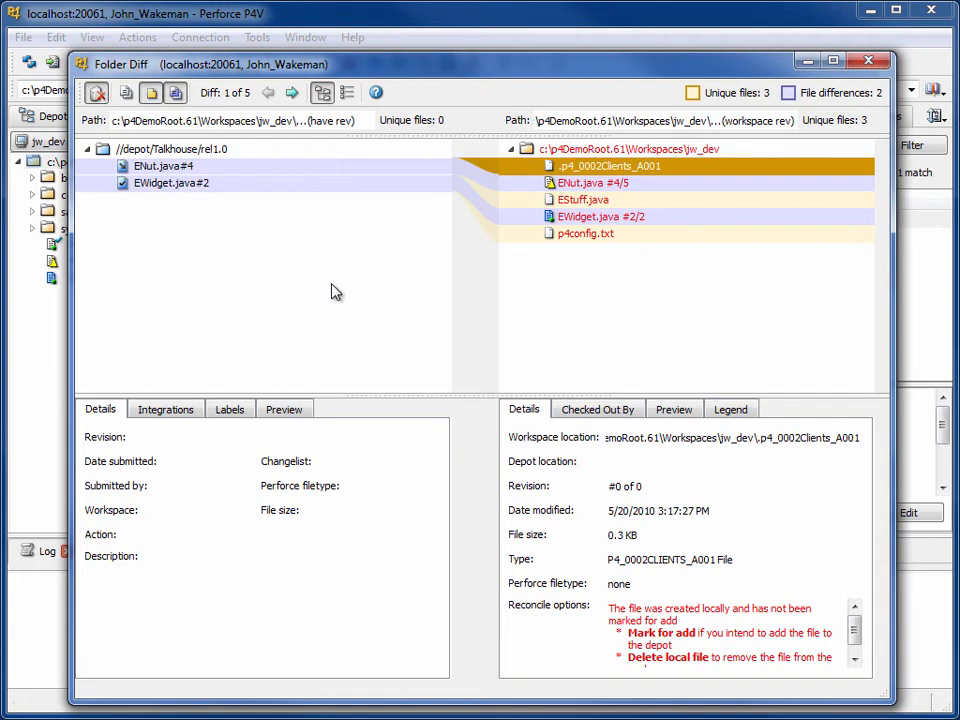
left_click(674, 186)
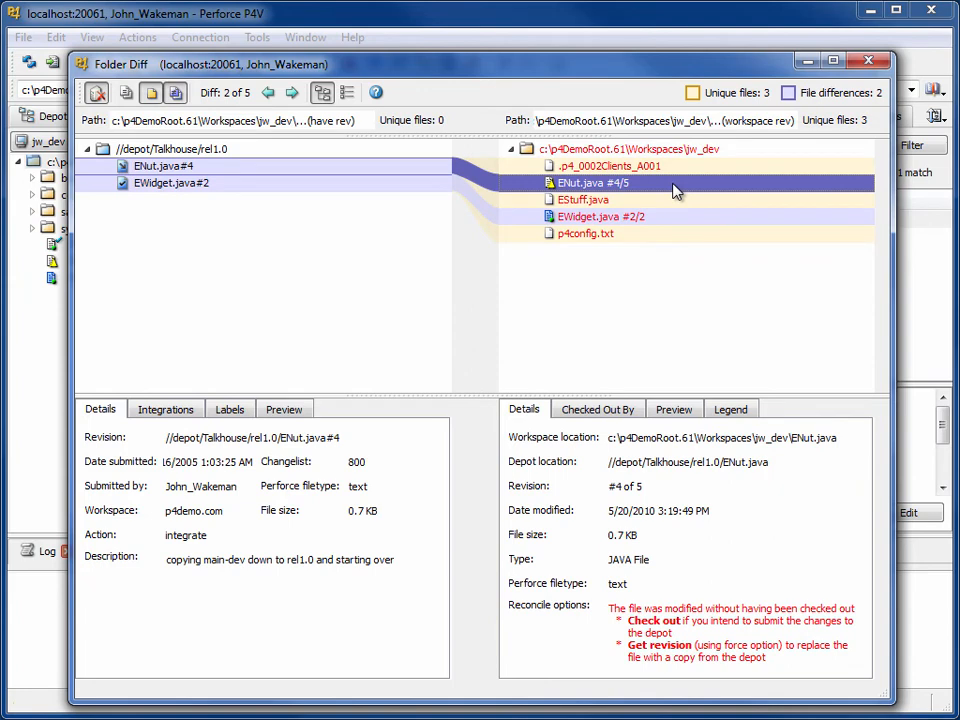
right_click(674, 190)
left_click(760, 278)
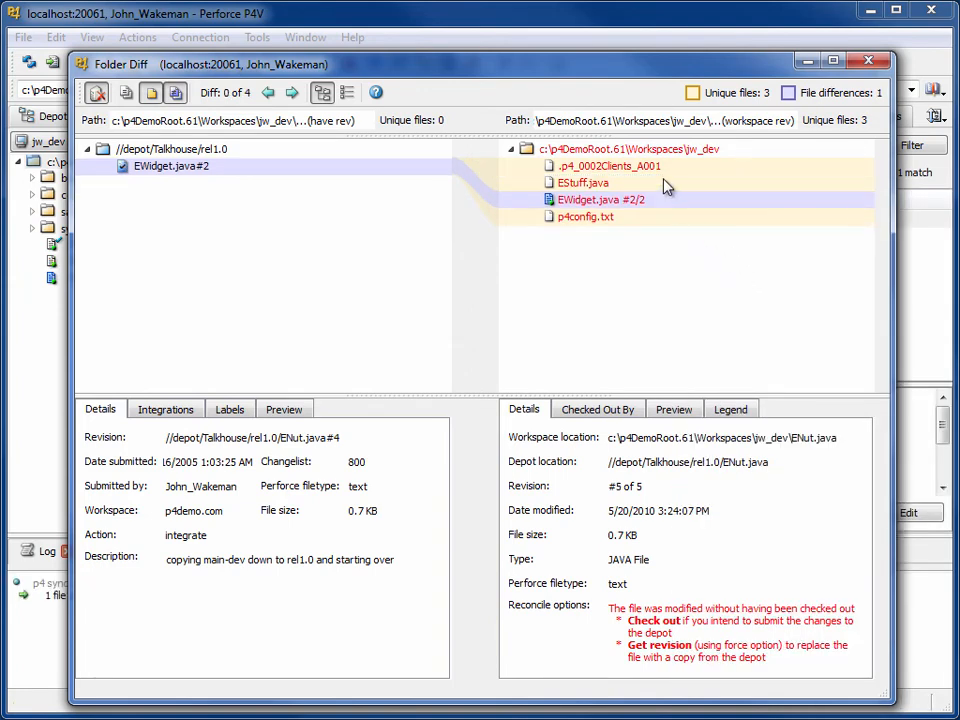
Mark EStuff.java for add, check out EWidget.java, and close the Folder Diff.
left_click(666, 186)
right_click(666, 186)
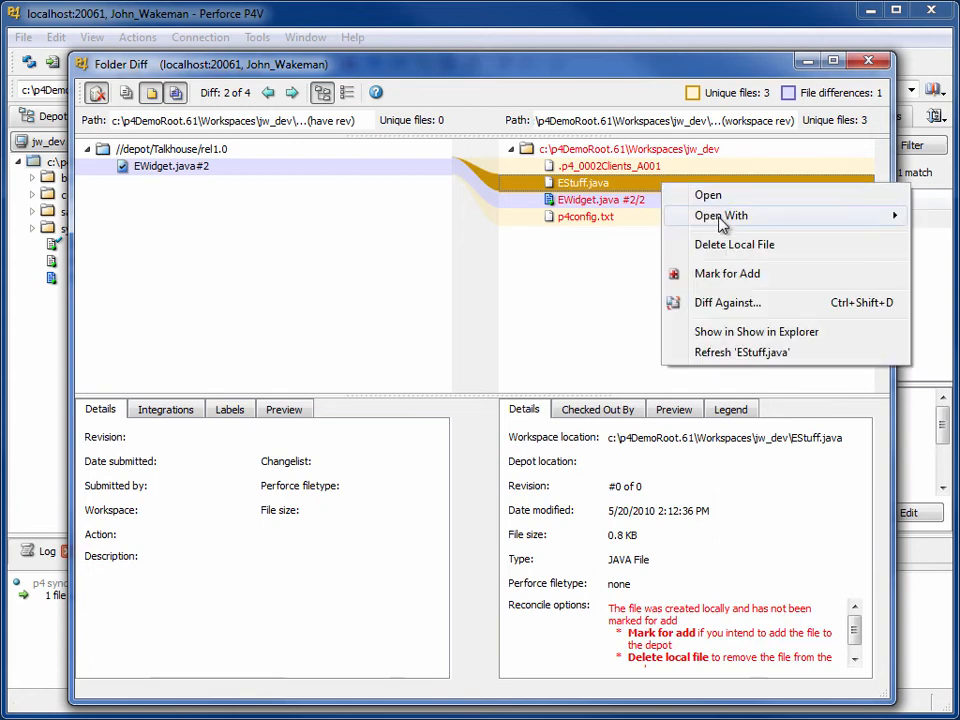
left_click(750, 273)
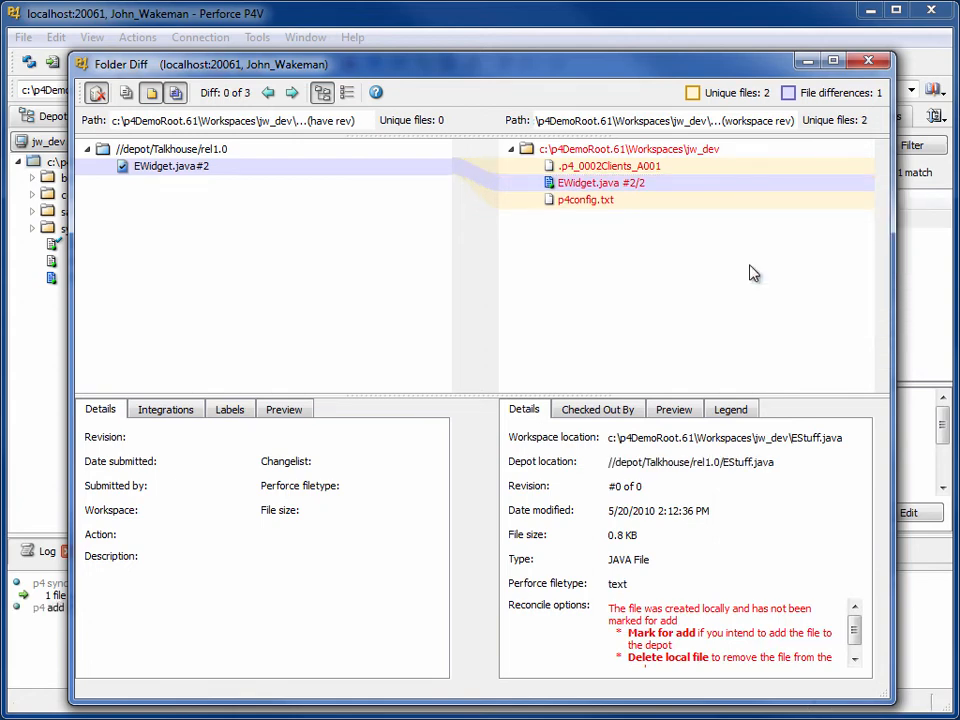
right_click(672, 190)
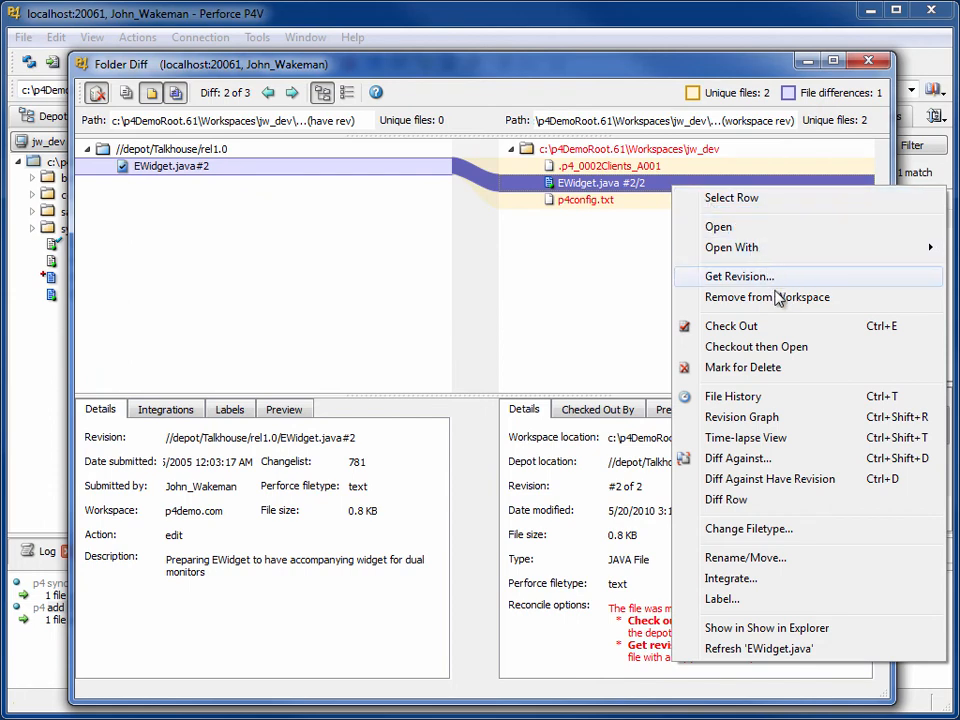
left_click(799, 327)
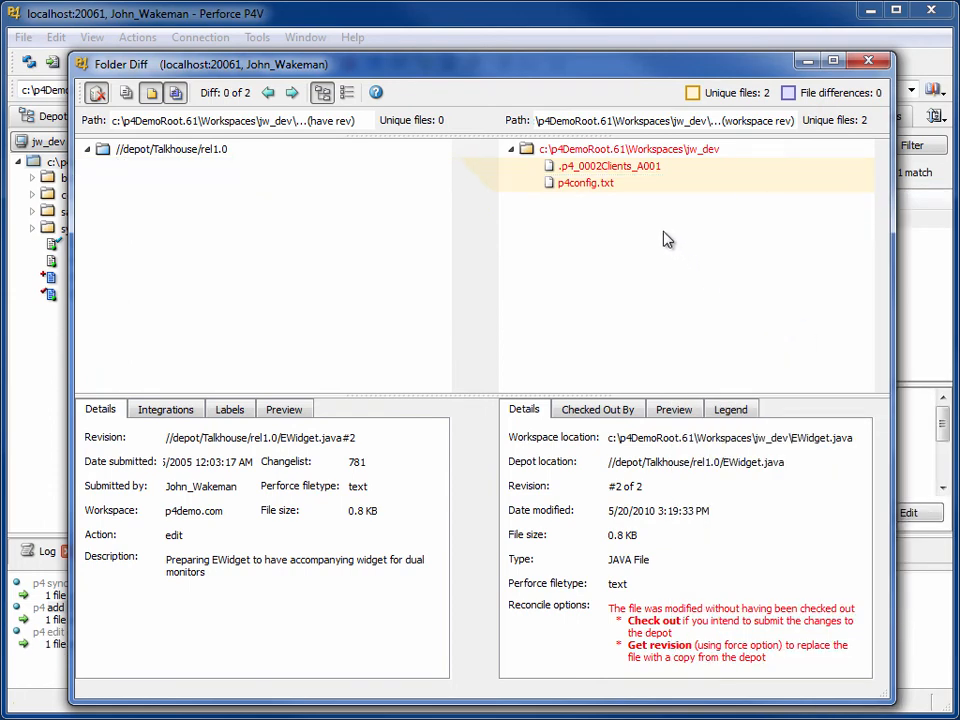
left_click(651, 187)
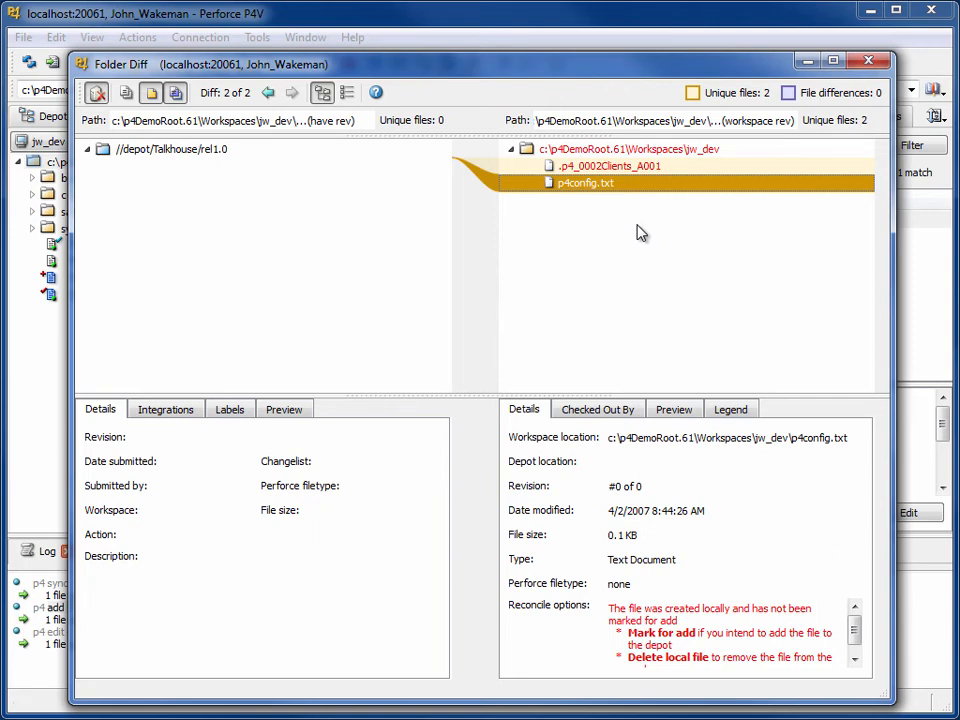
left_click(869, 63)
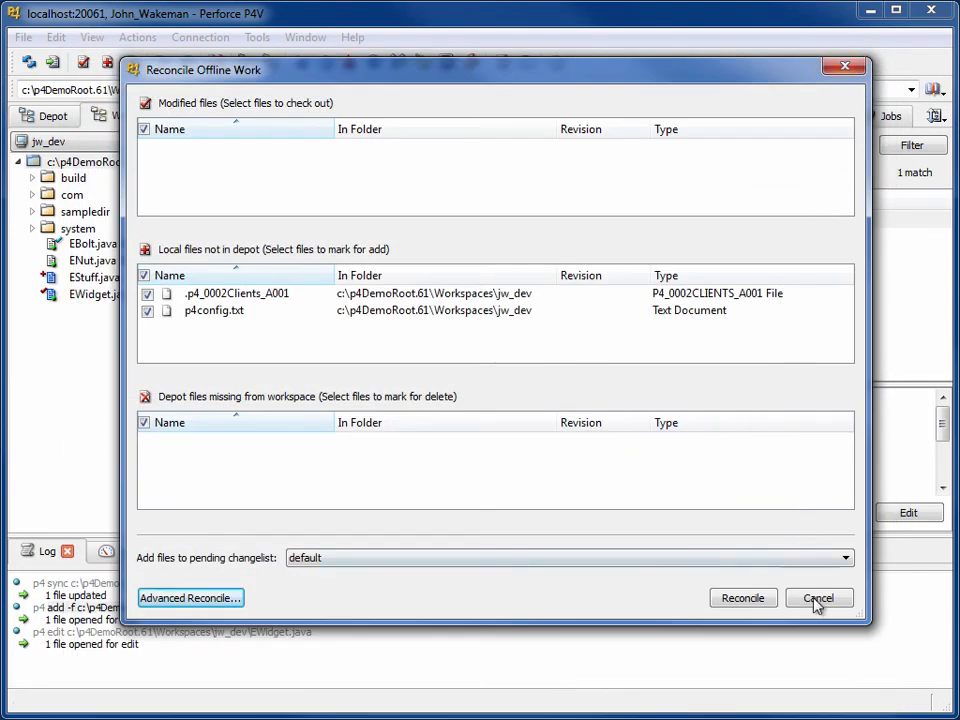
Cancel Reconcile Offline Work and review EStuff.java and EWidget.java in the default pending changelist.
left_click(818, 600)
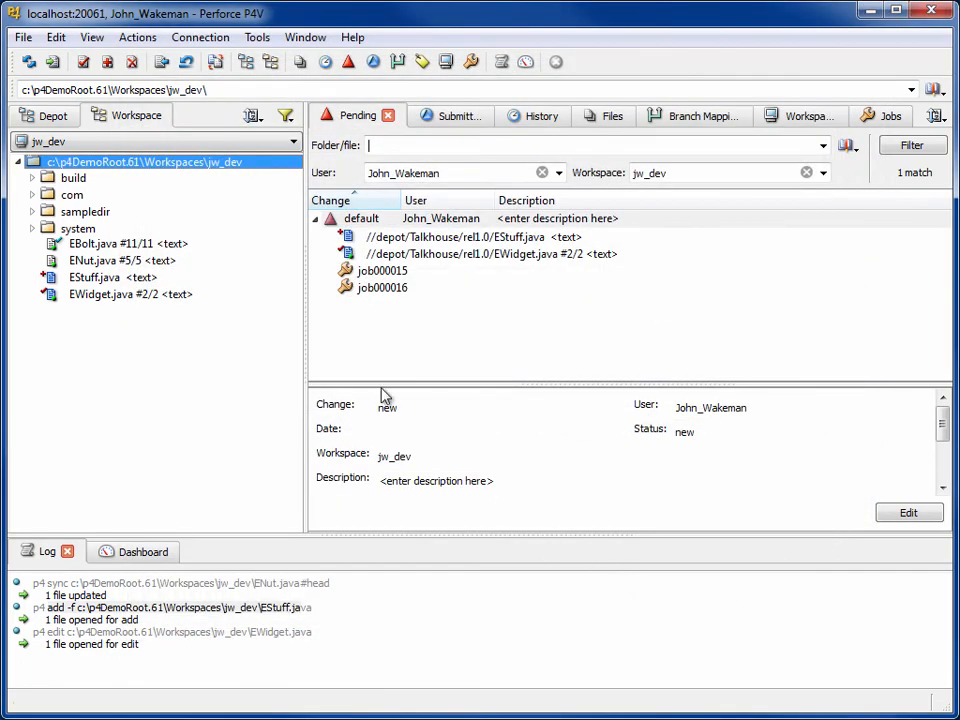
left_click(589, 240)
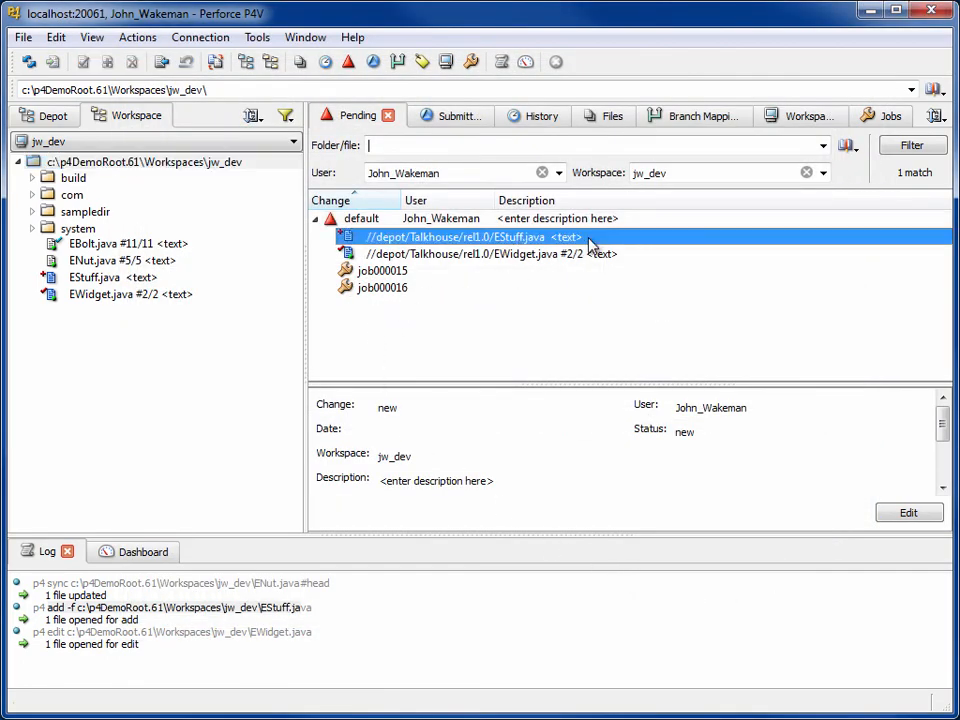
left_click(643, 262)
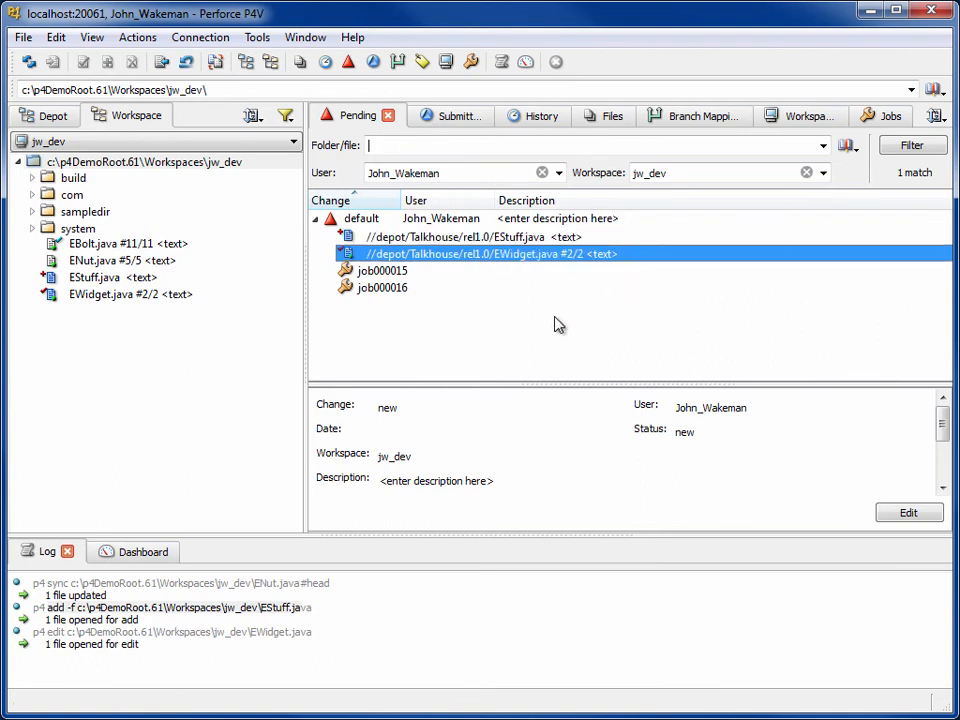
right_click(430, 224)
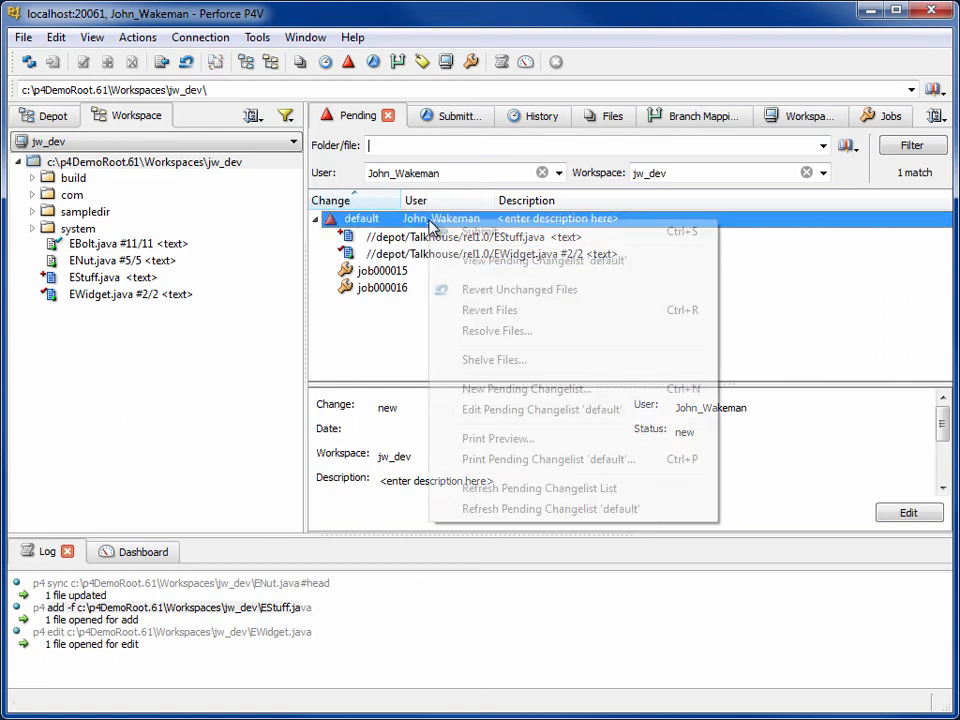
Submit the default changelist with the description 'Offline changes'.
left_click(553, 238)
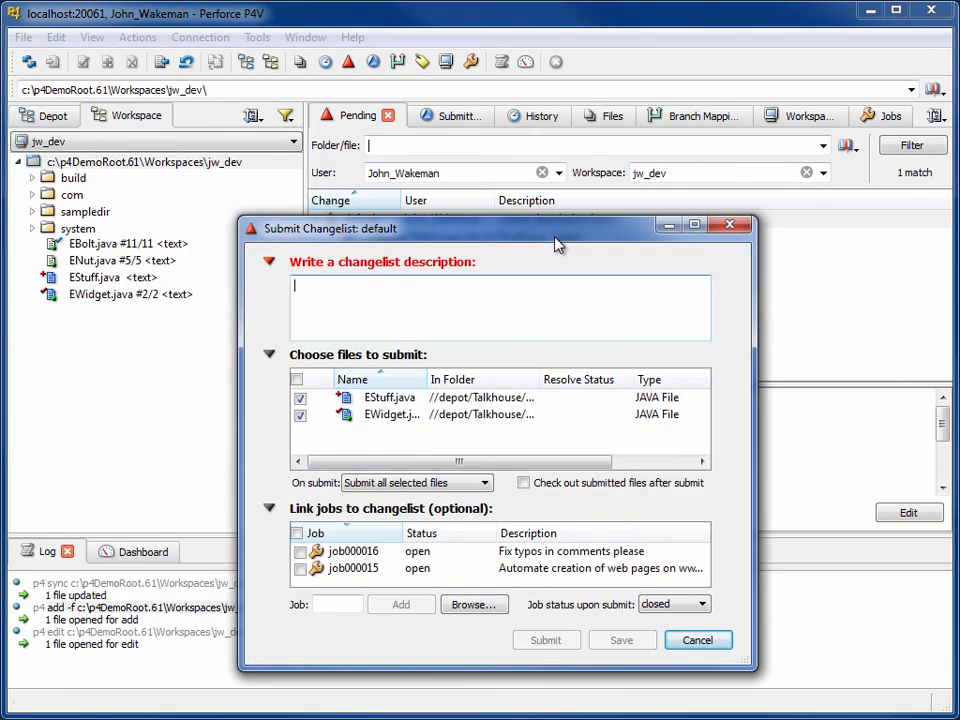
type("Offline changes")
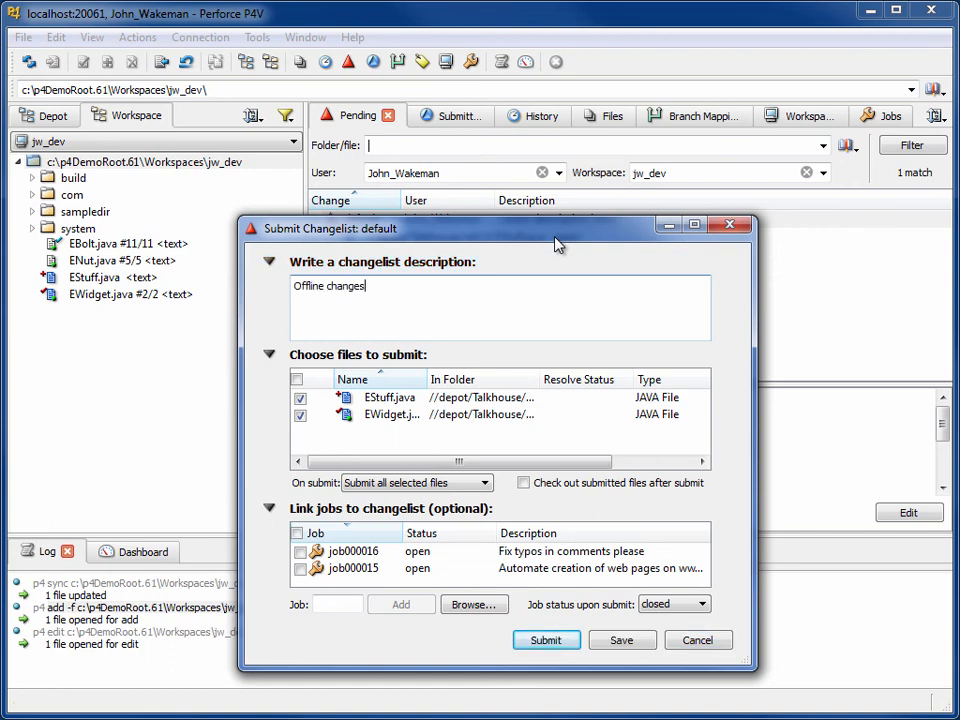
left_click(546, 640)
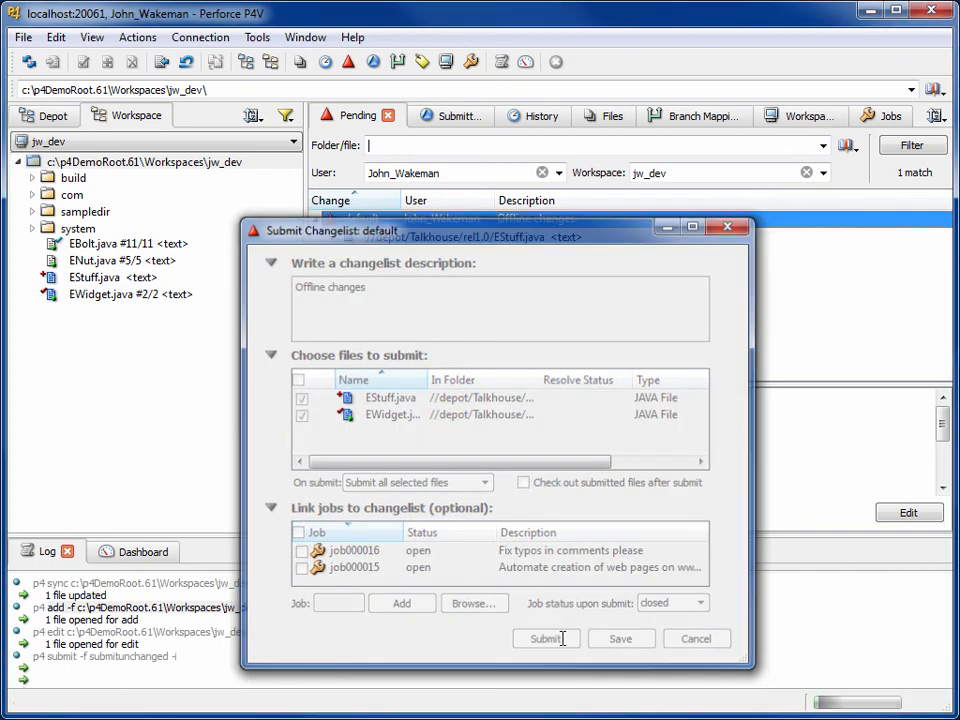
Review submitted changelist 860 with EStuff.java#1 and EWidget.java#3 under Submitted.
left_click(470, 120)
left_click(316, 218)
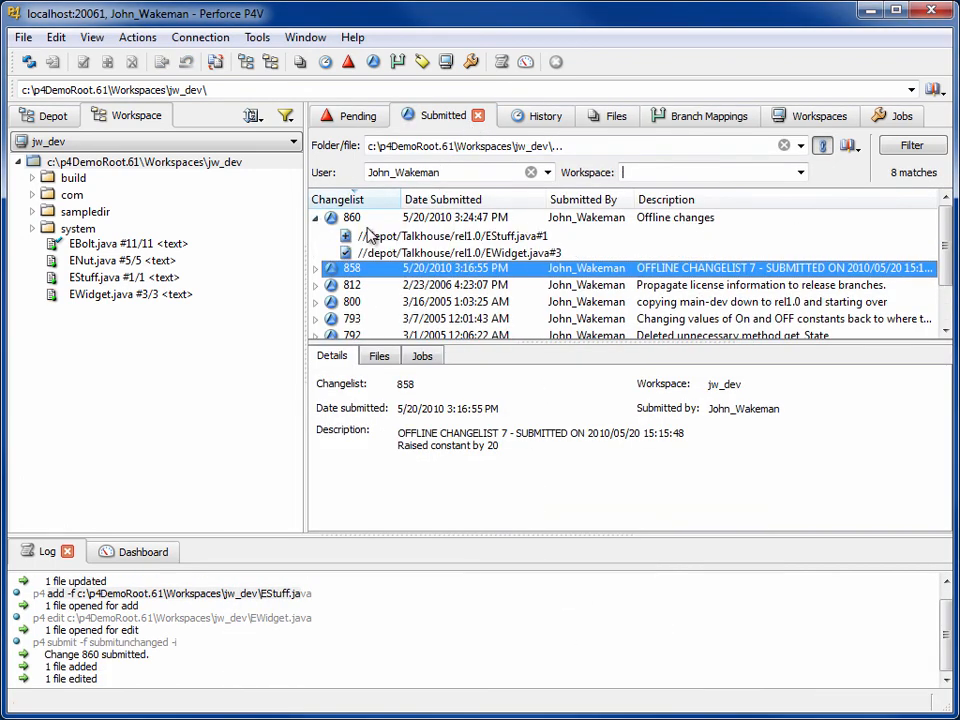
left_click(420, 250)
left_click(420, 243)
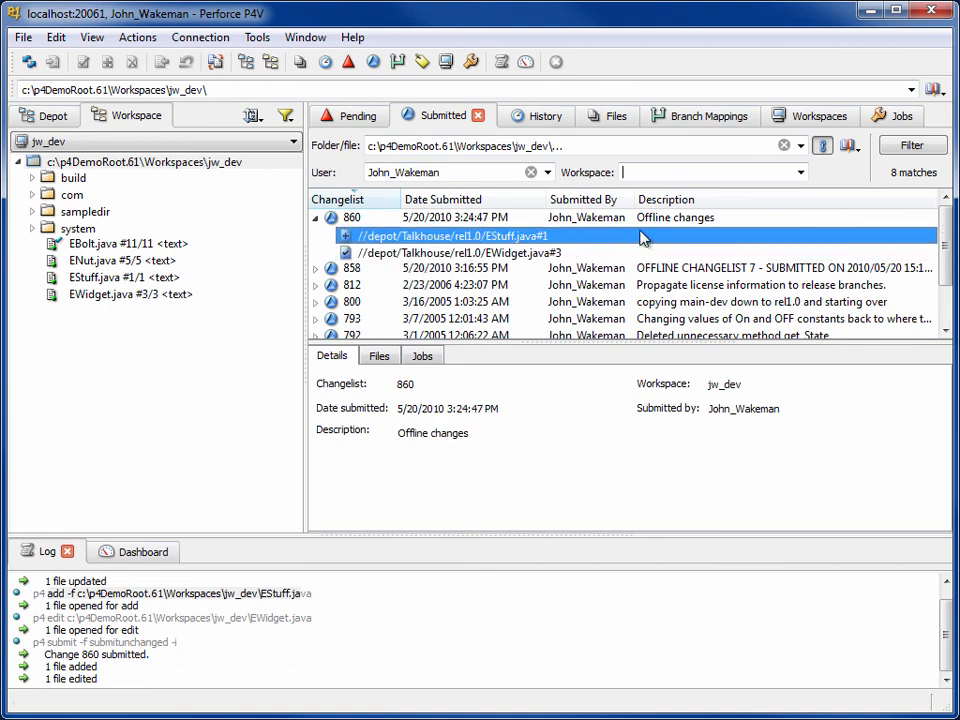
left_click(735, 219)
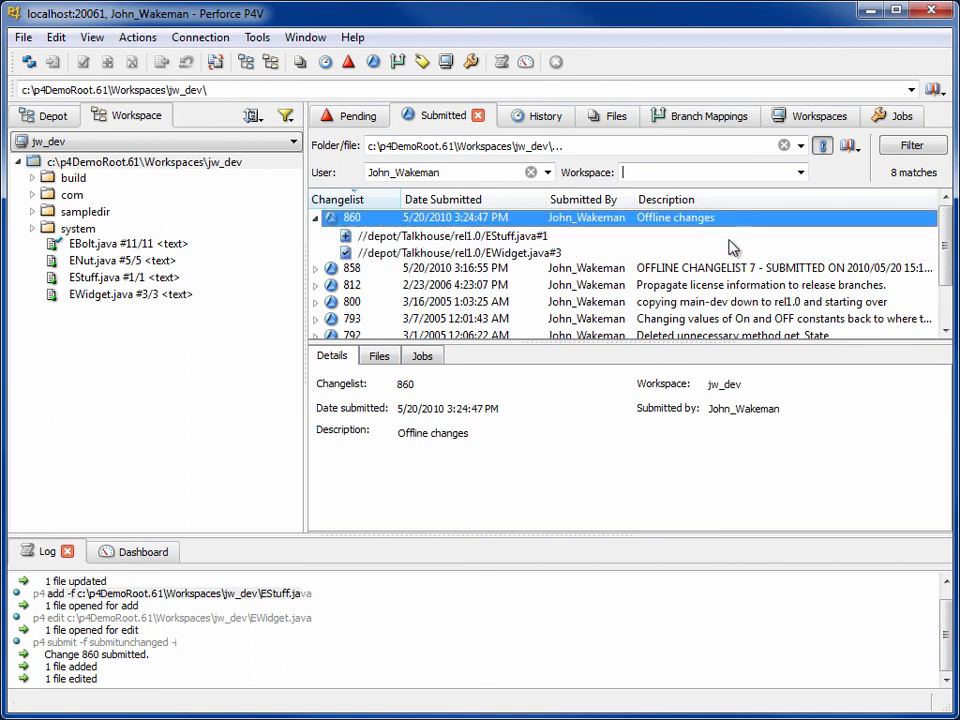